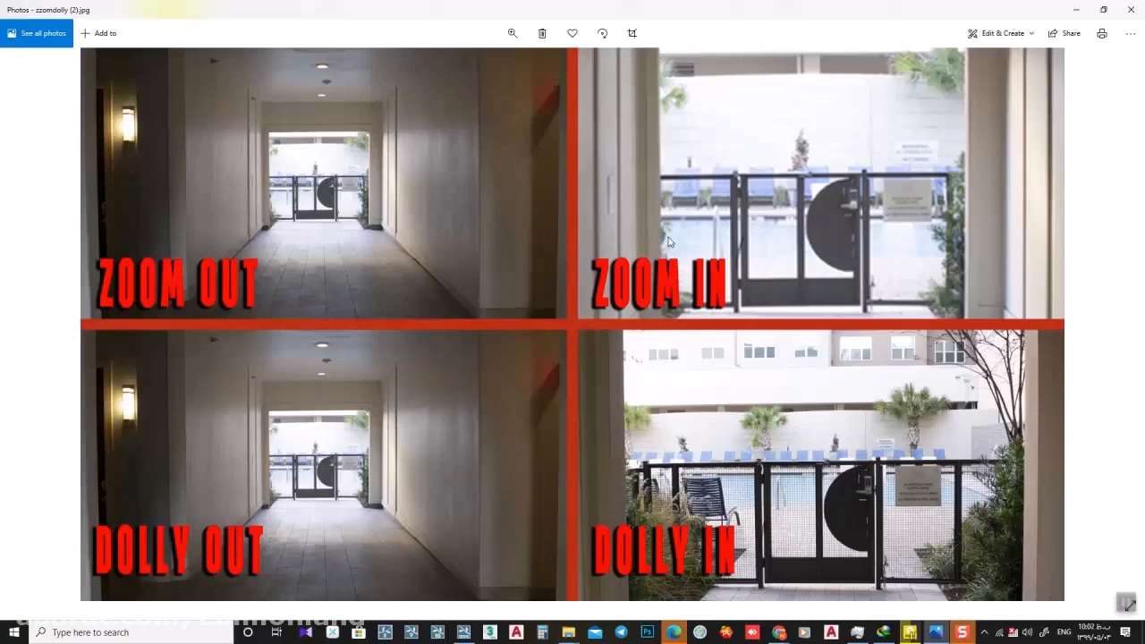
key("Right")
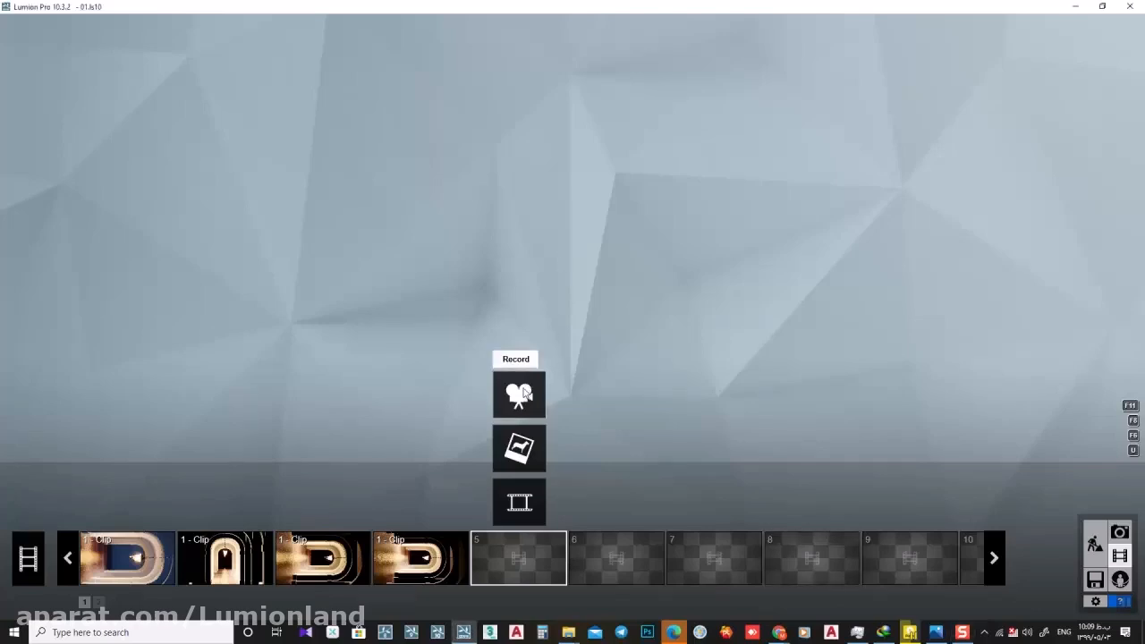
Step: In Lumion, record a new clip in slot 5 with two camera keyframes, the second moved forward closer to the hanging lantern
left_click(520, 398)
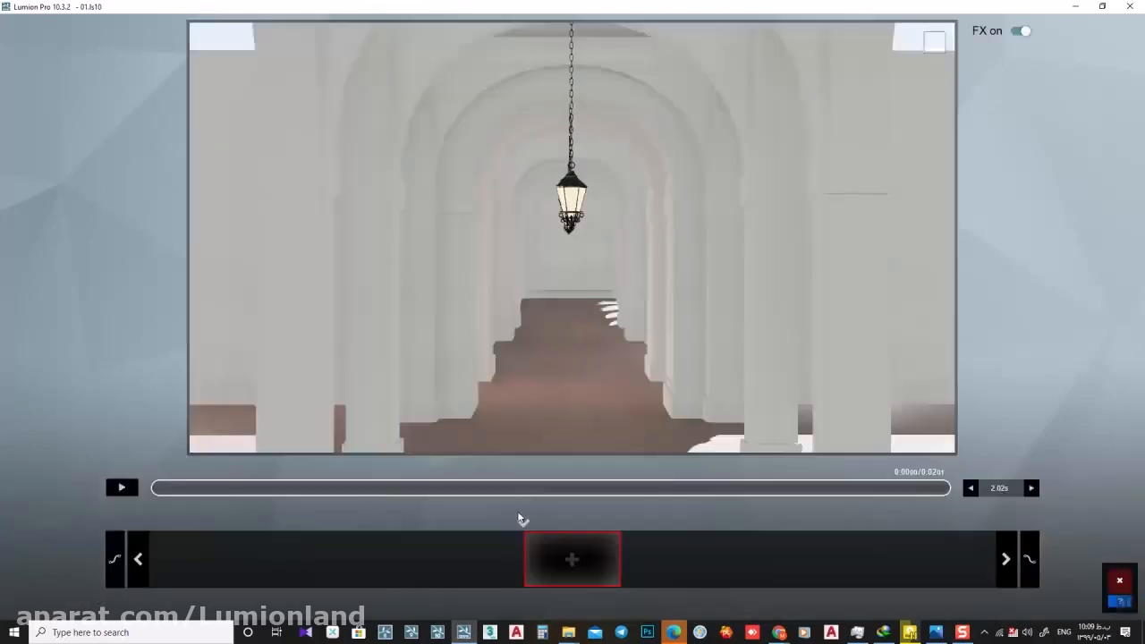
left_click(570, 561)
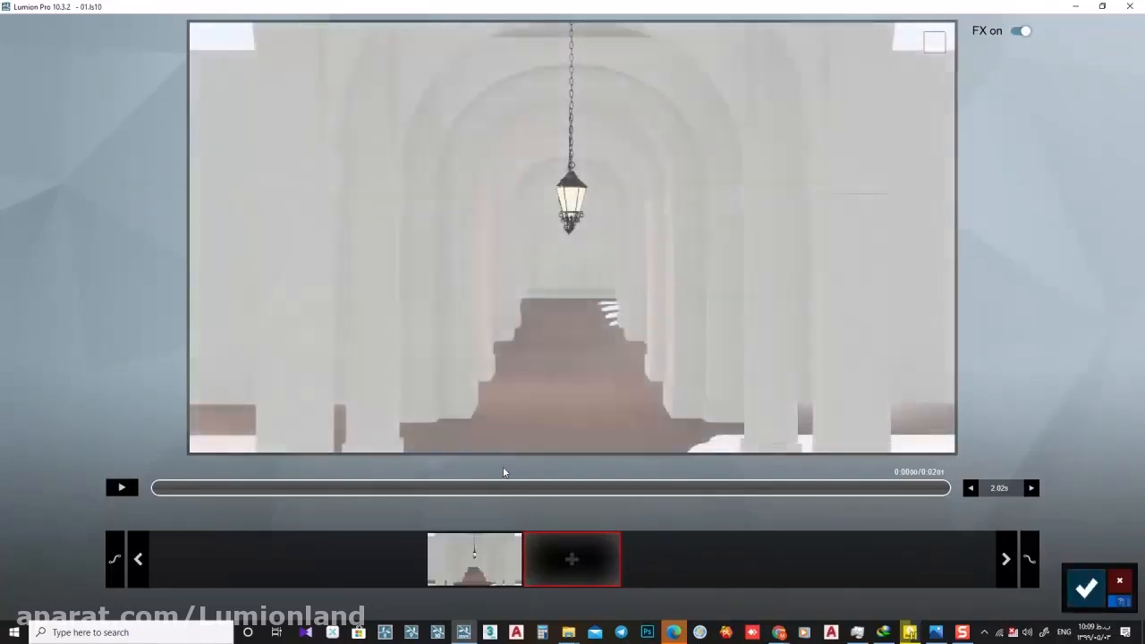
key("w")
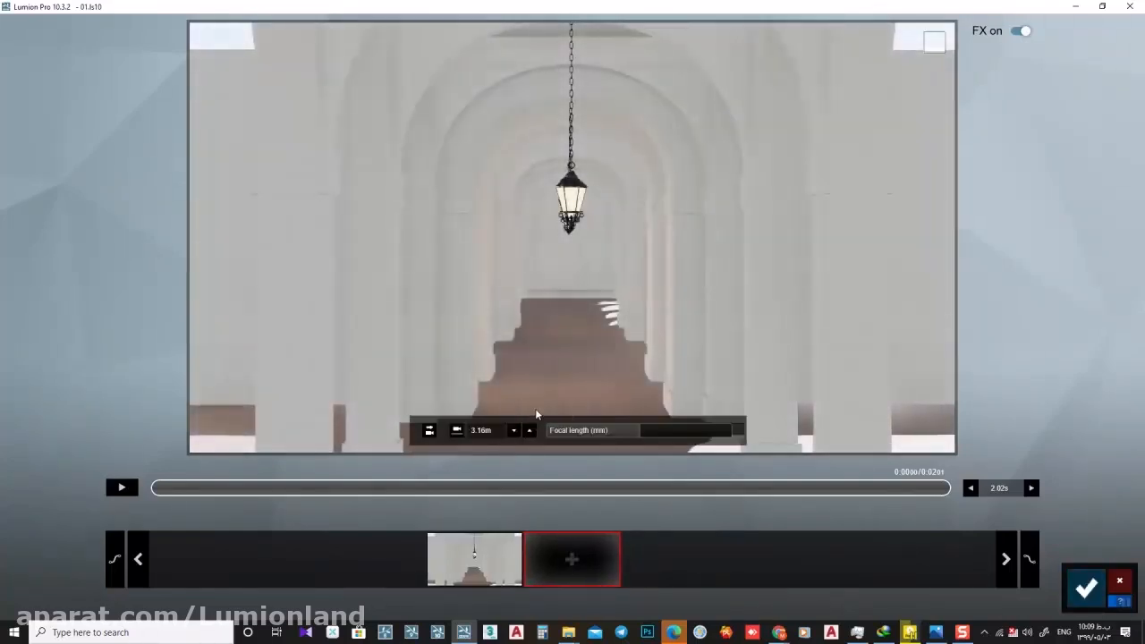
left_click(569, 560)
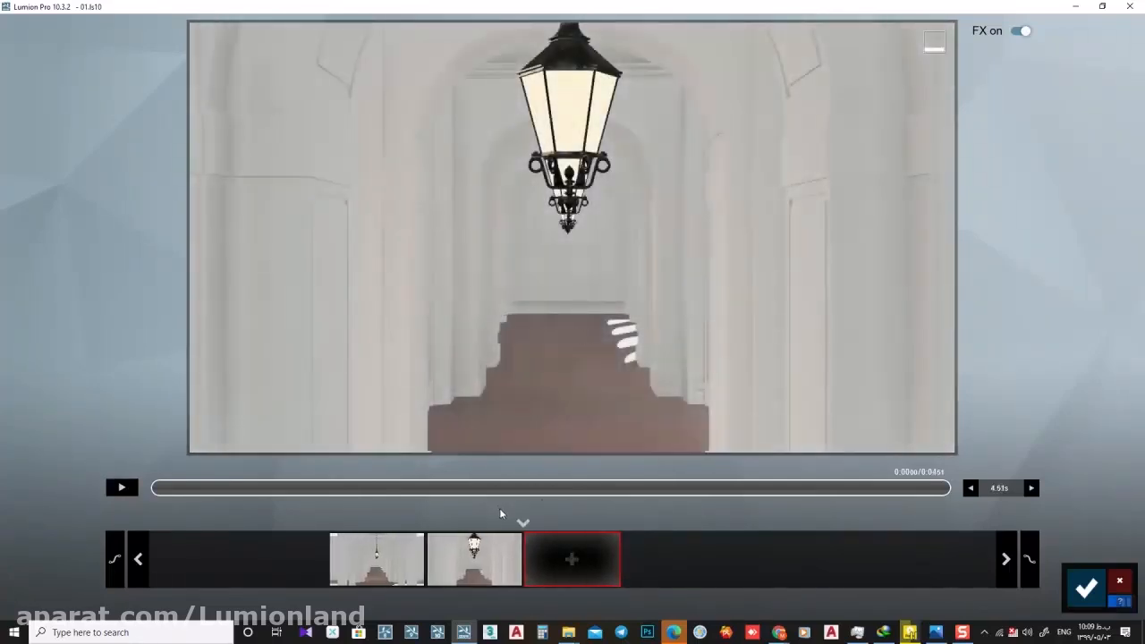
Step: Reverse the camera path by inserting a copy of the lantern close-up keyframe before the wide view and deleting the original close-up keyframe
mouse_move(152, 488)
left_mouse_down()
mouse_move(742, 486)
mouse_move(147, 487)
left_mouse_up()
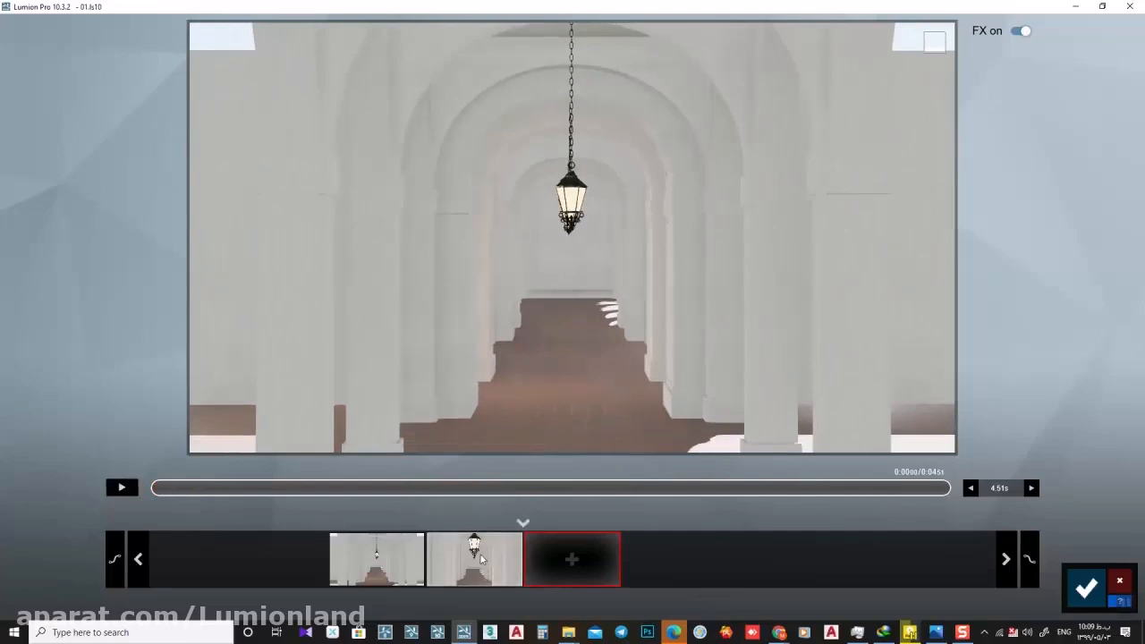
left_click(480, 558)
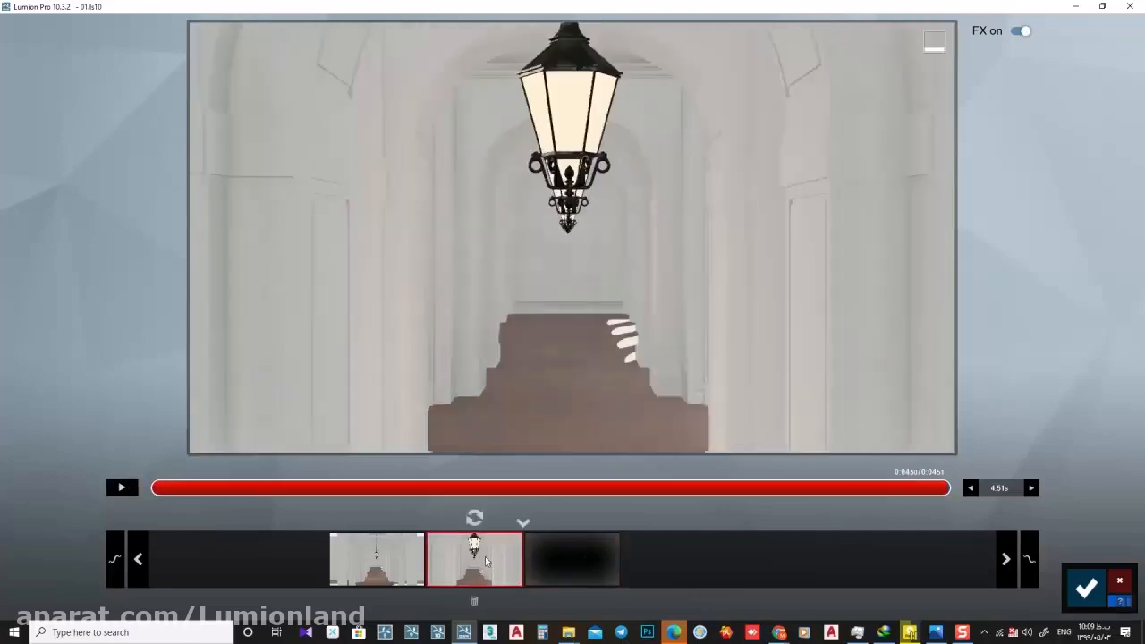
left_click(327, 525)
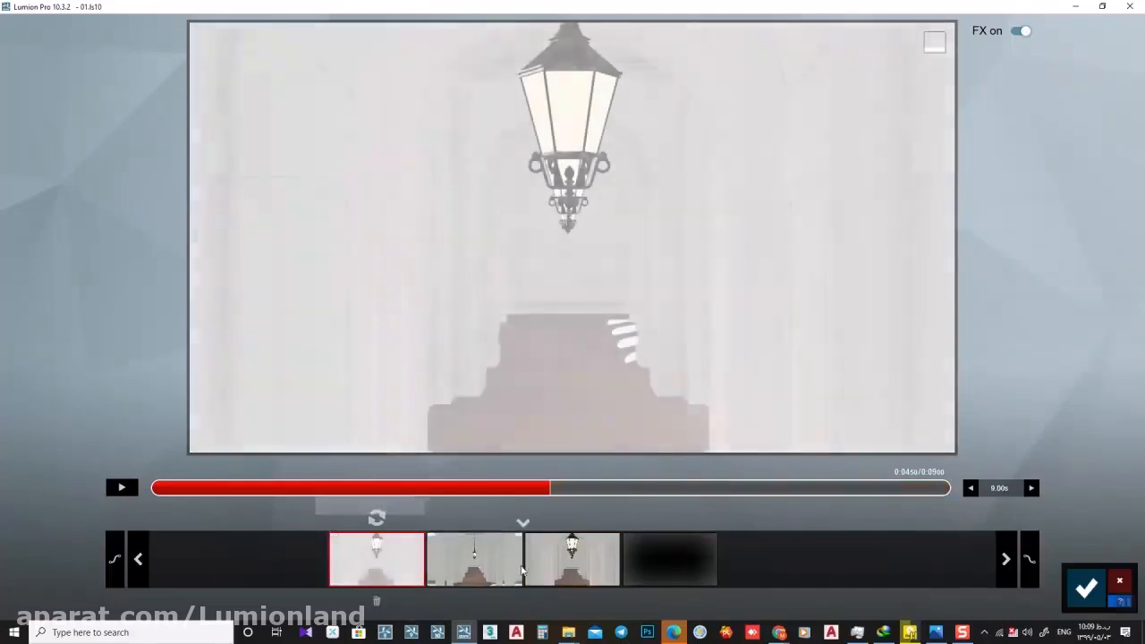
left_click(573, 601)
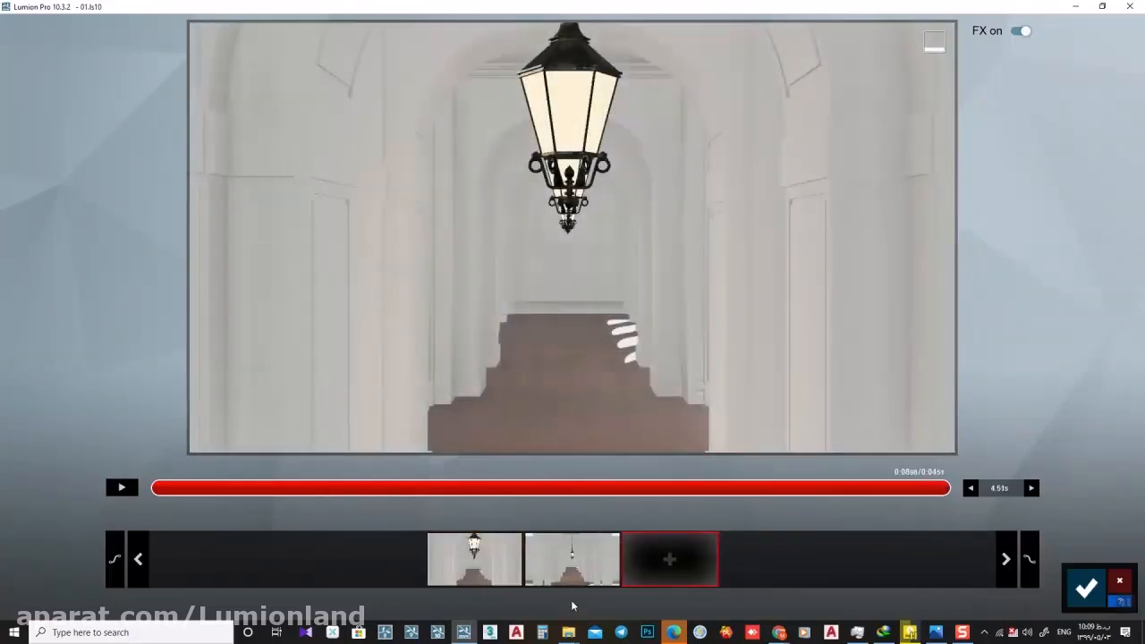
Step: Play the camera move, set the clip's ease in and ease out to linear, and save the clip
left_click(114, 489)
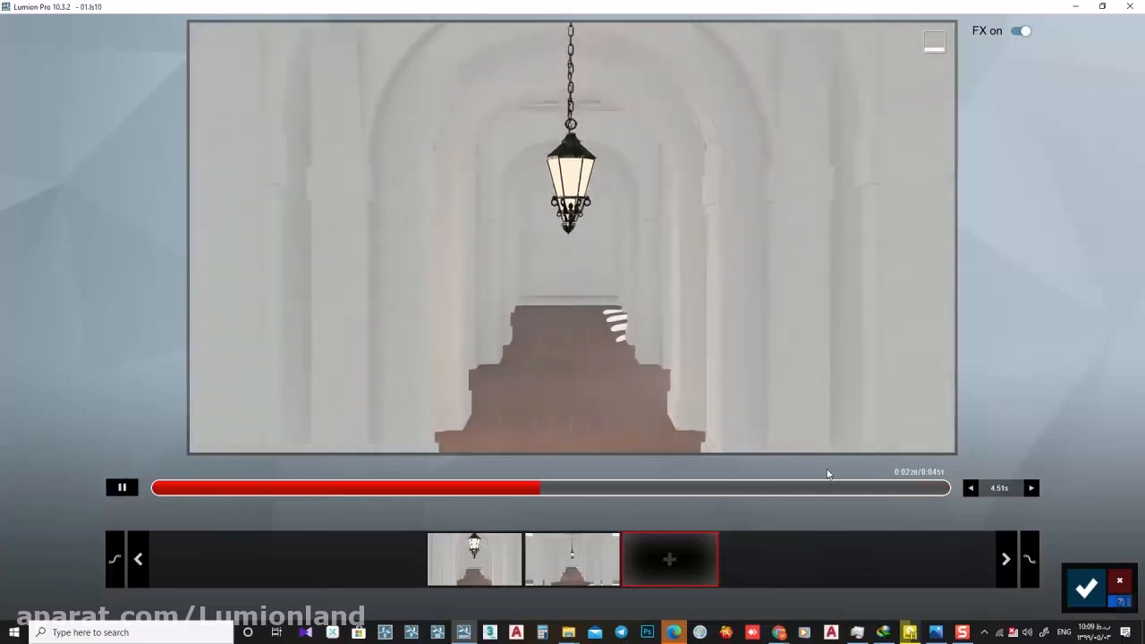
left_click(117, 559)
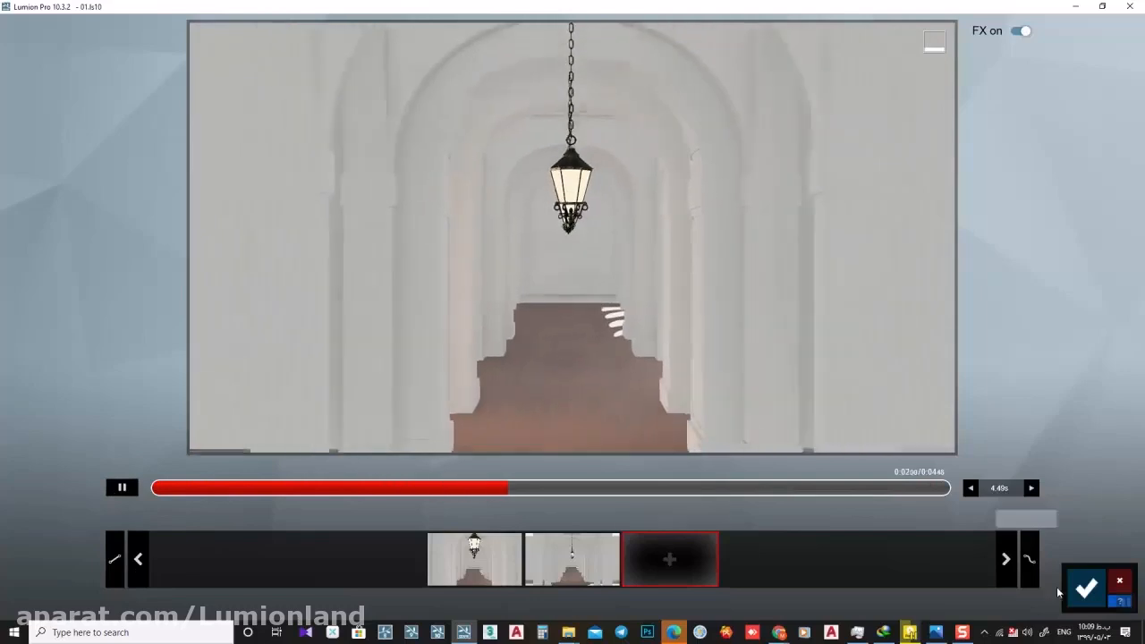
left_click(1028, 559)
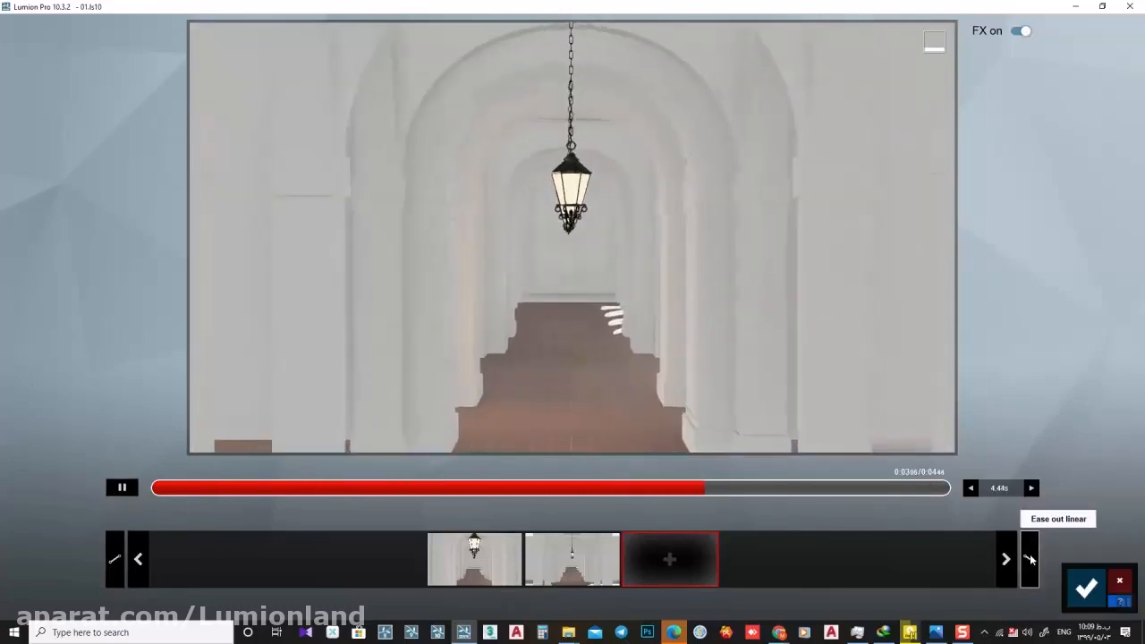
left_click(1084, 587)
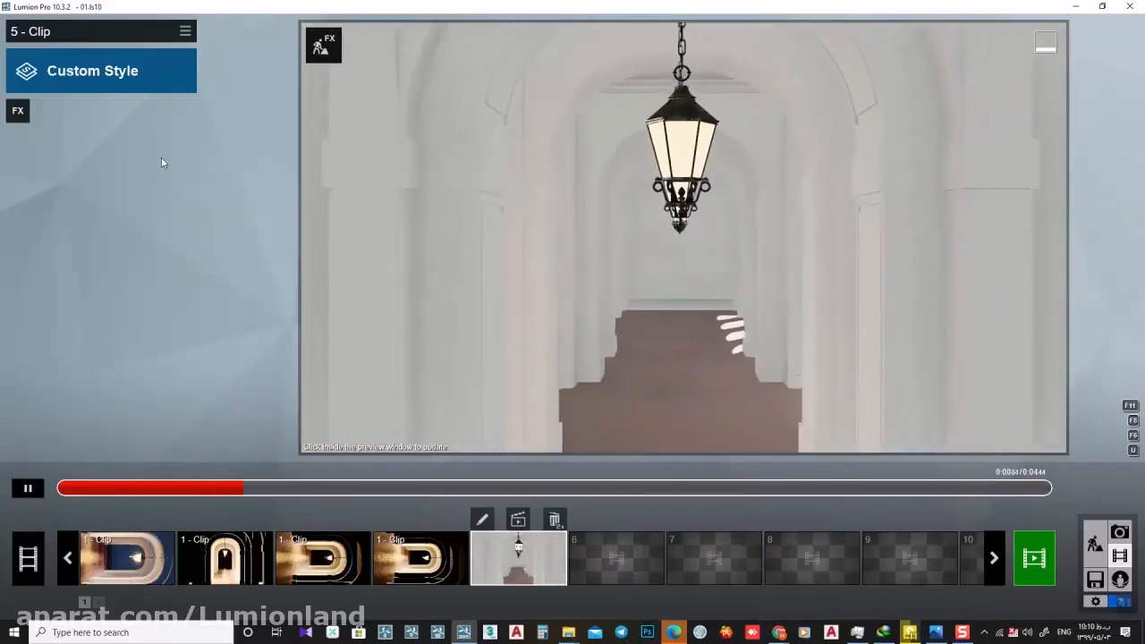
Step: Add the Handheld Camera effect to clip 5 and switch the effect off
left_click(18, 110)
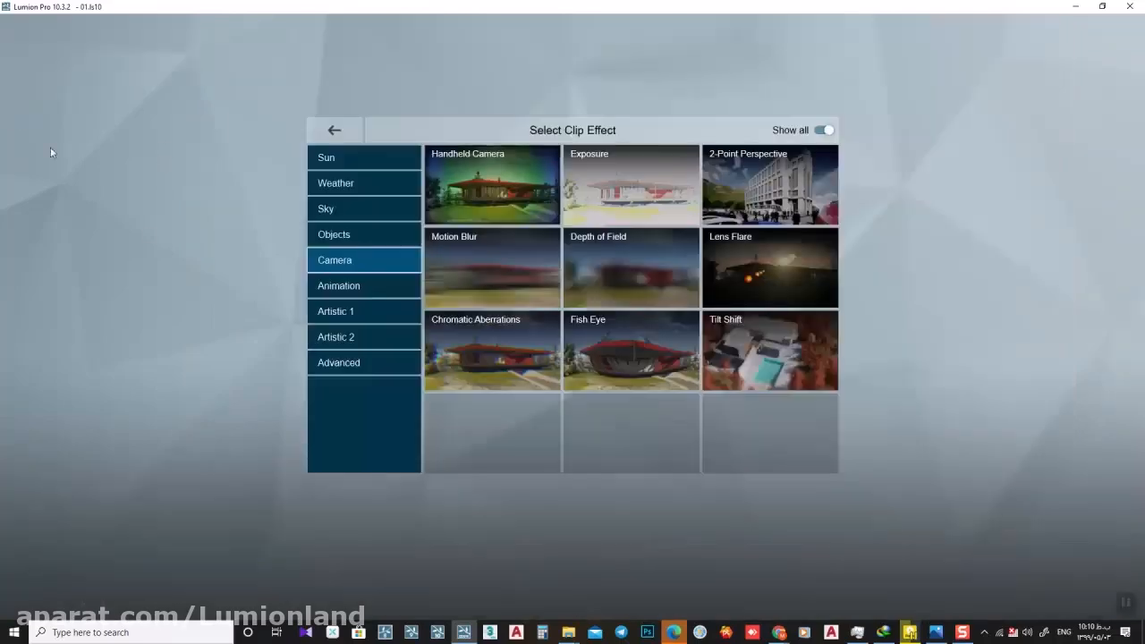
left_click(483, 187)
left_click_drag(81, 259, 114, 261)
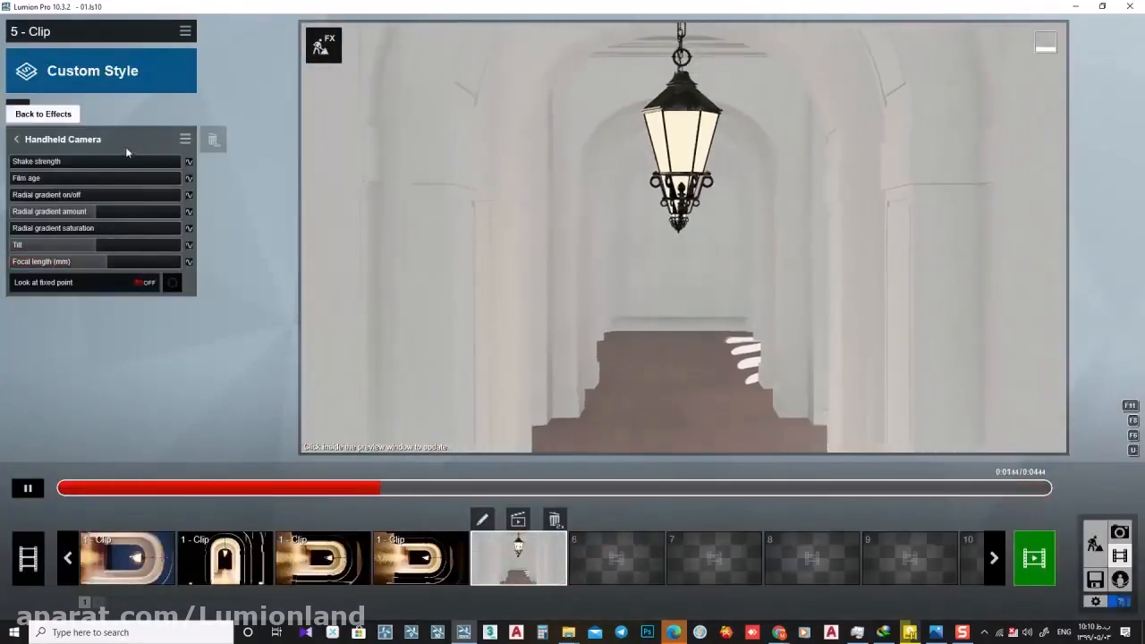
left_click(16, 139)
left_click(184, 140)
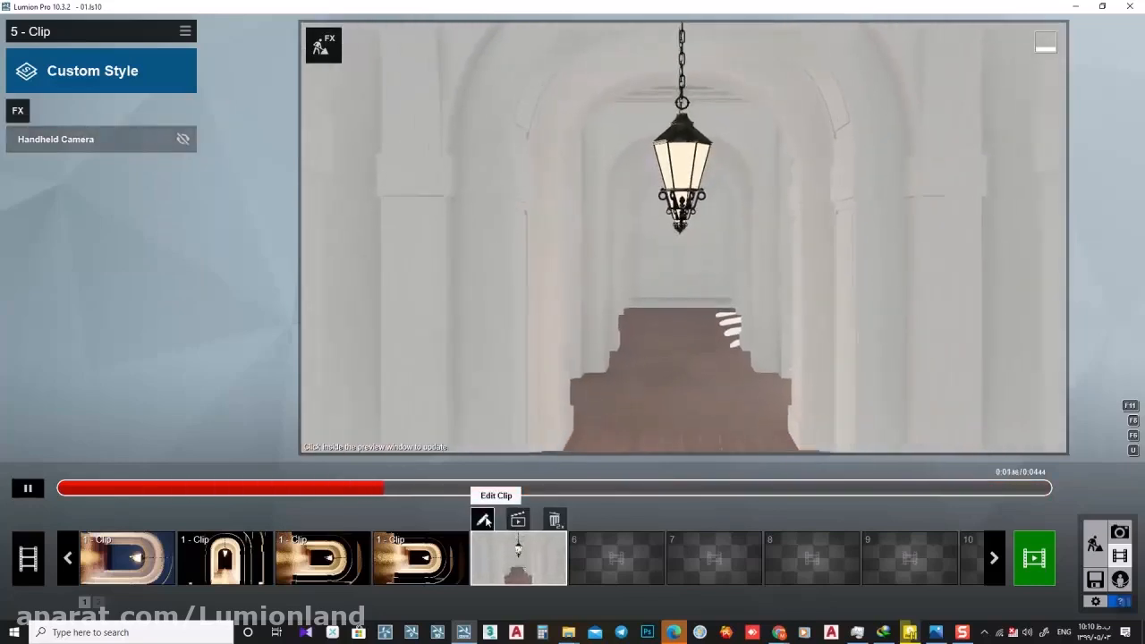
Step: Check the camera focal length of the wide-view keyframe in the clip editor and return to Movie mode
left_click(483, 520)
left_click(459, 558)
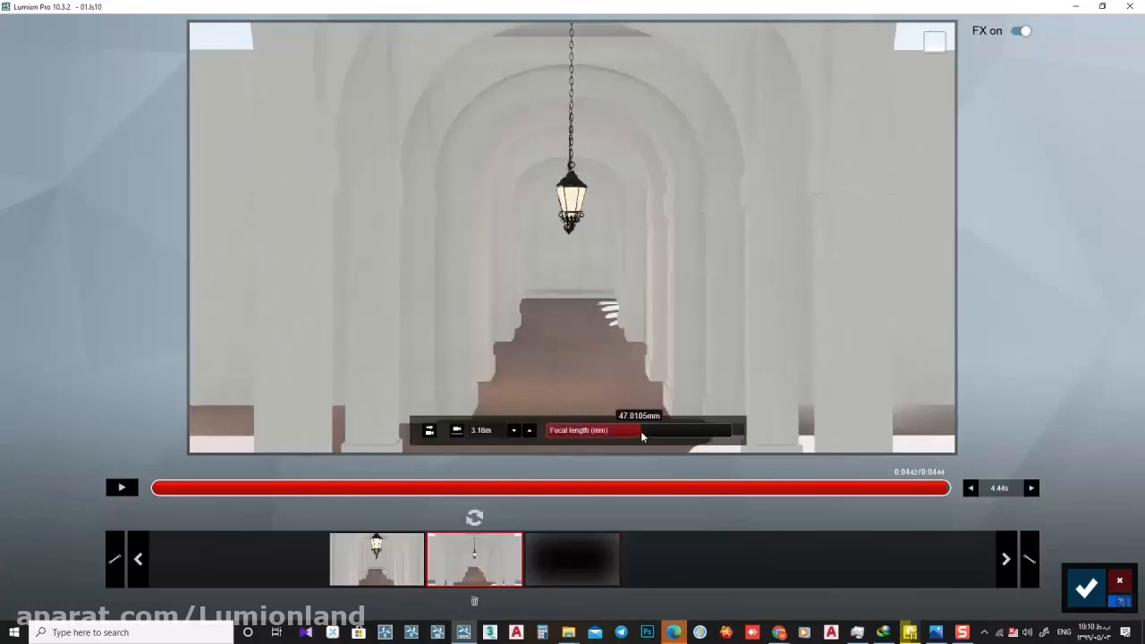
left_click(1086, 588)
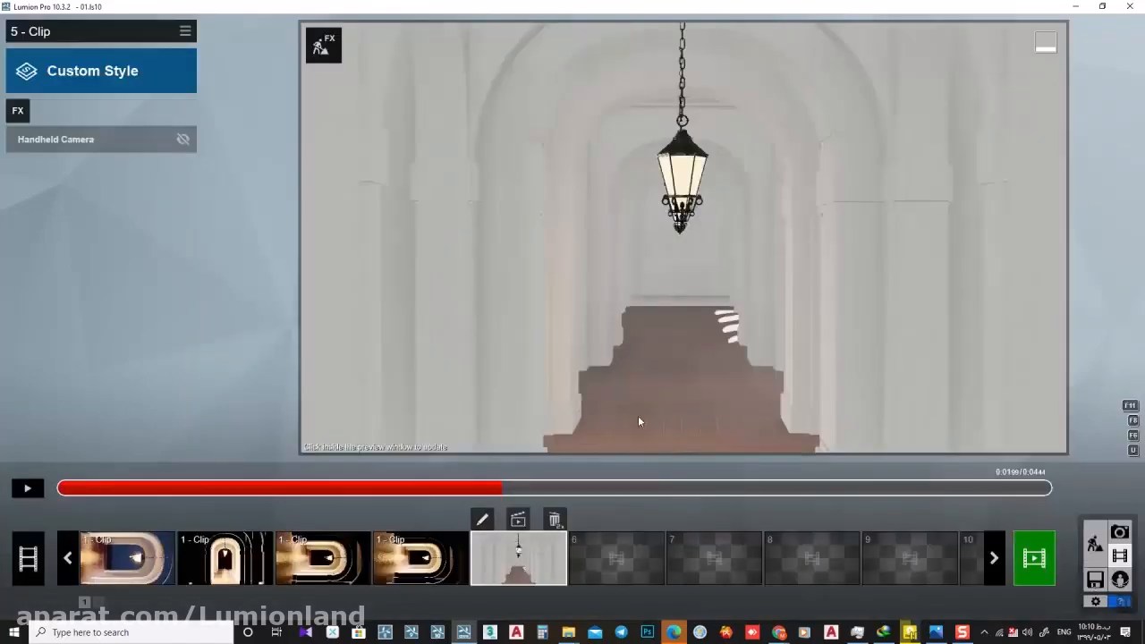
Step: Set the Handheld Camera effect's focal length to 47 mm
left_click(56, 139)
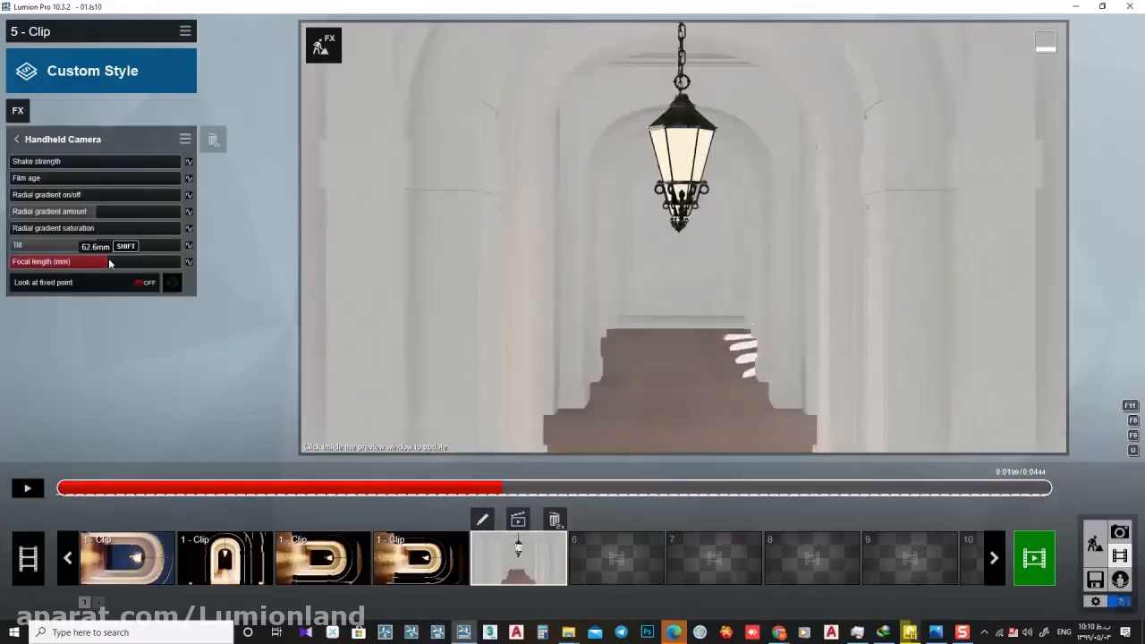
key("BackSpace")
key("BackSpace")
key("BackSpace")
key("BackSpace")
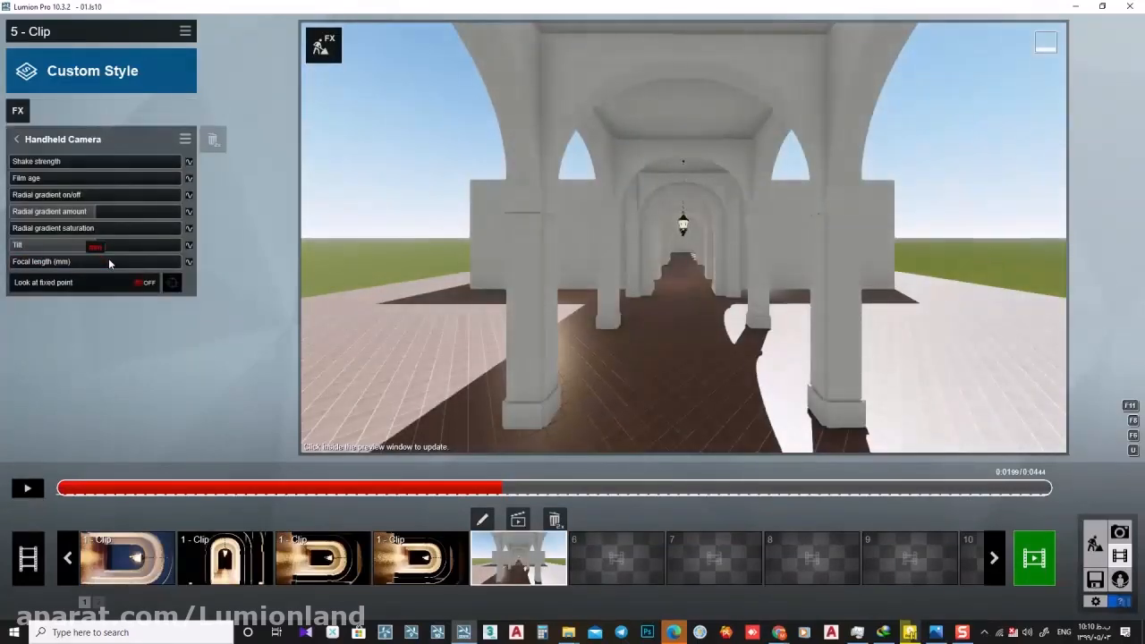
type("55")
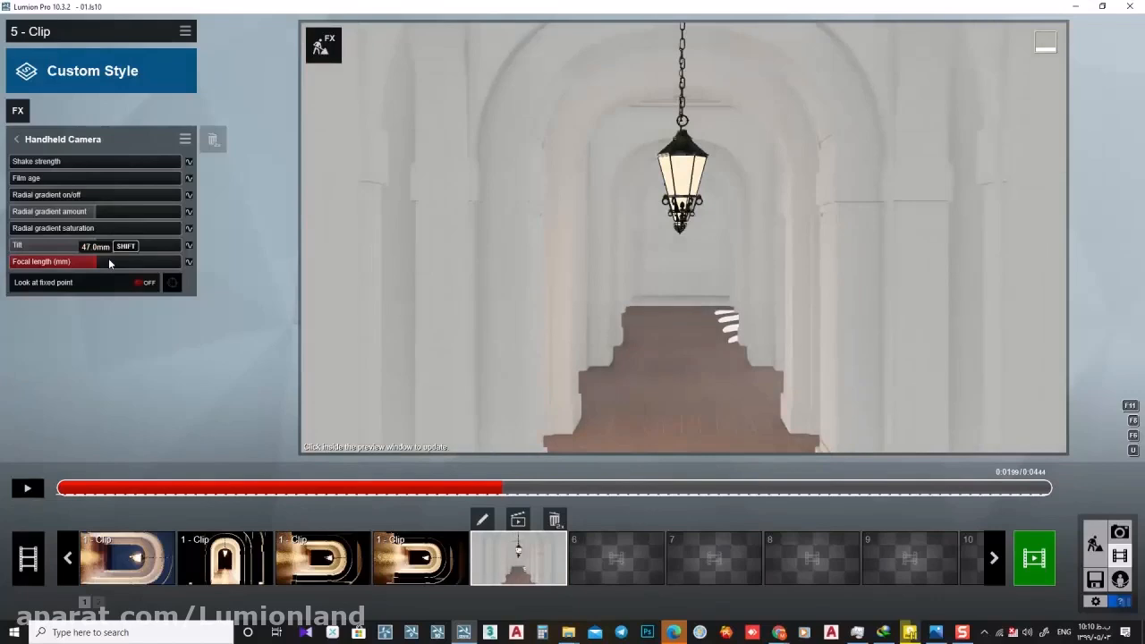
Step: Play clip 5 from its start to review the dolly-out movement
left_click_drag(466, 489, 14, 489)
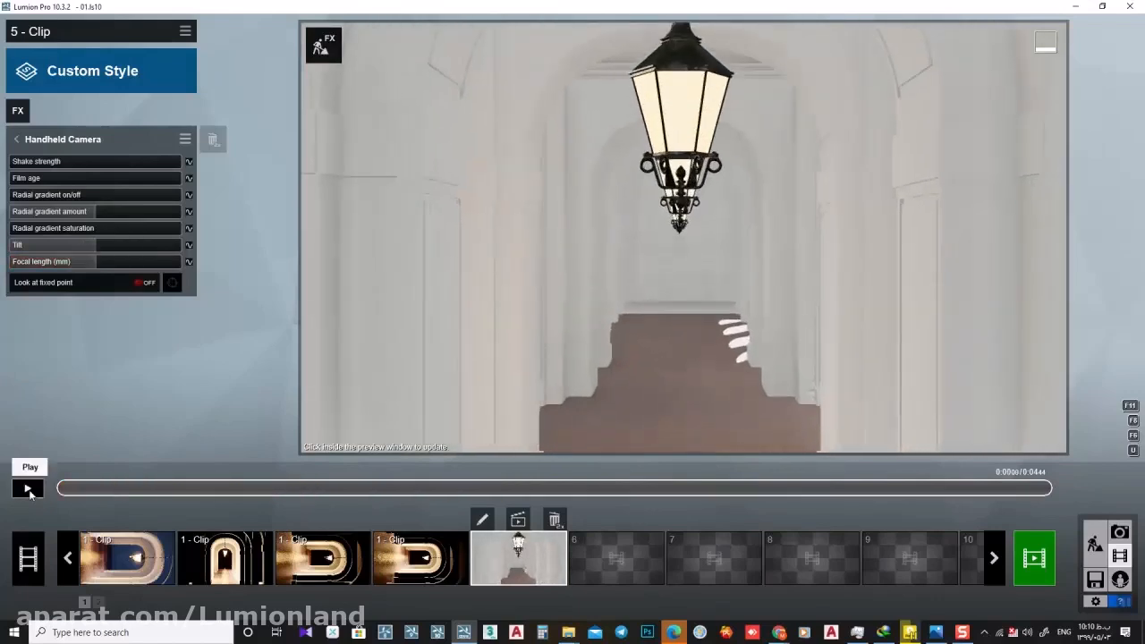
left_click(28, 490)
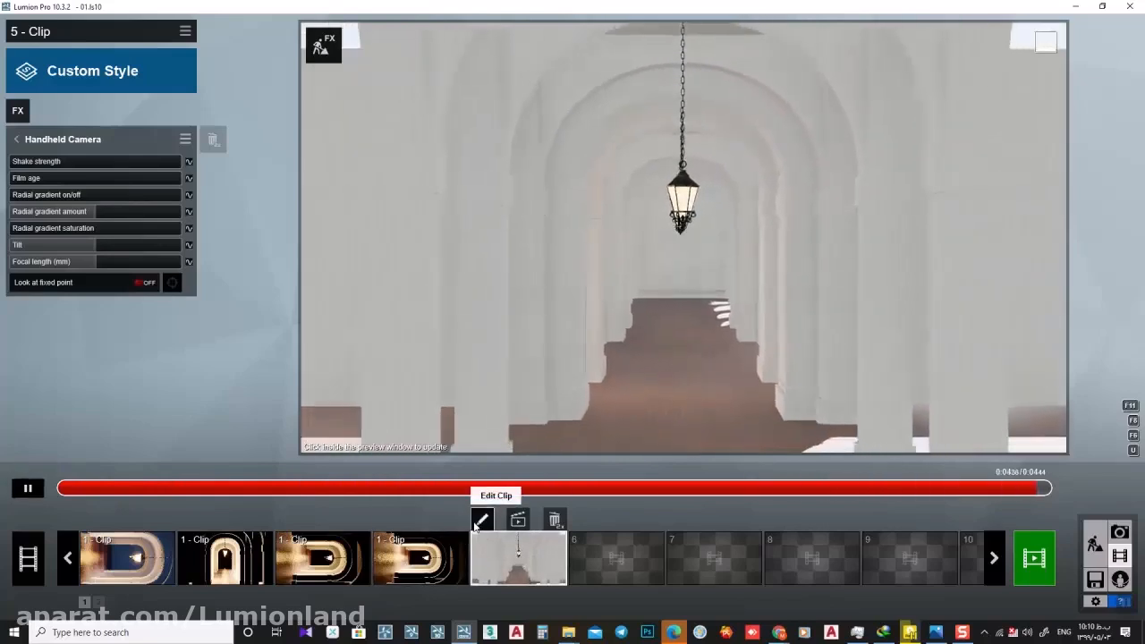
left_click(20, 488)
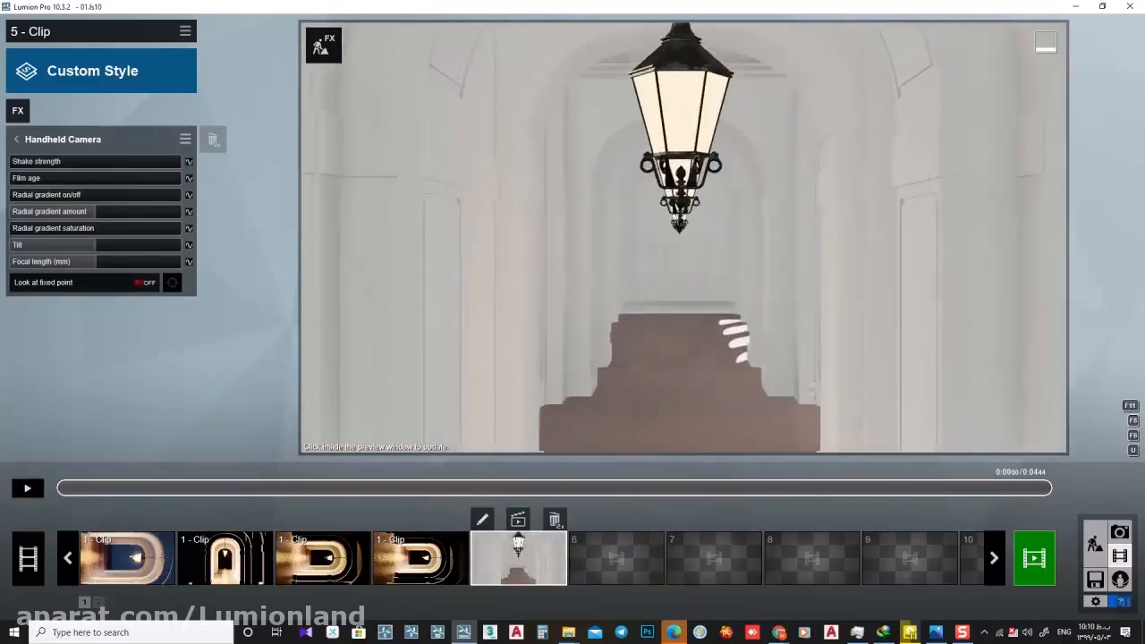
Step: Replace the clip's close-up keyframe with a second wide-view keyframe so the camera stays still, and save the clip
left_click(482, 519)
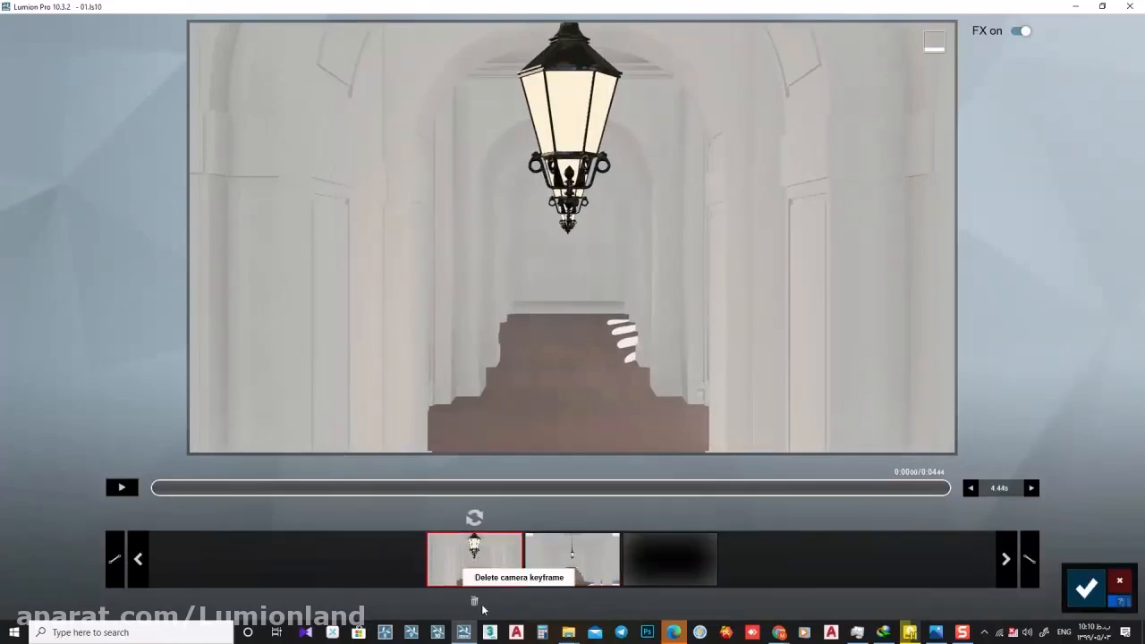
left_click(474, 601)
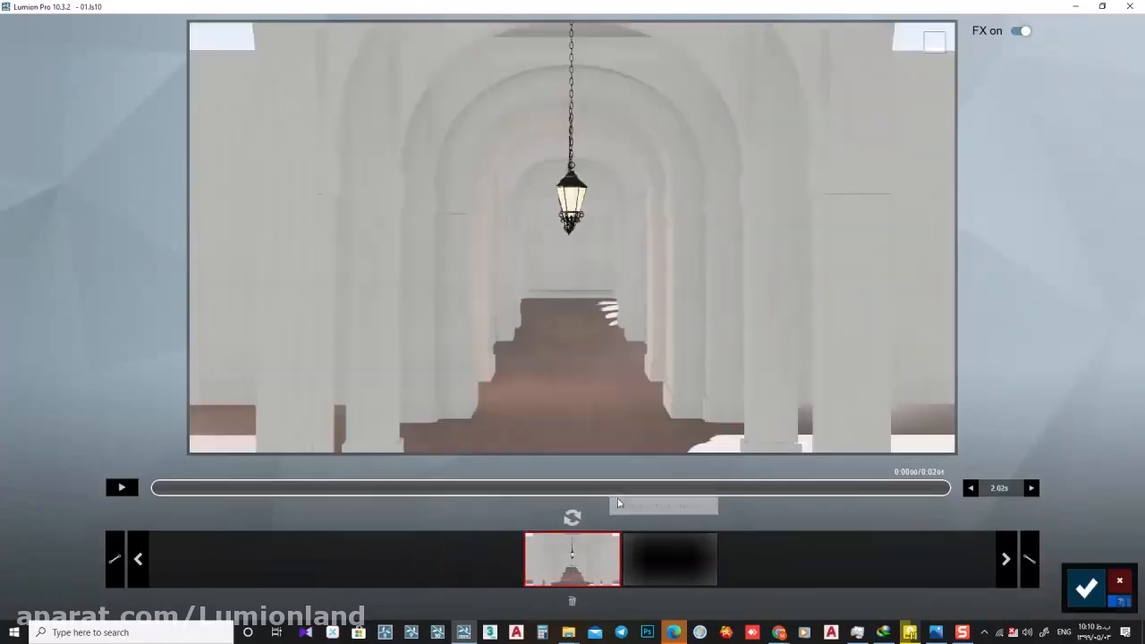
left_click(572, 517)
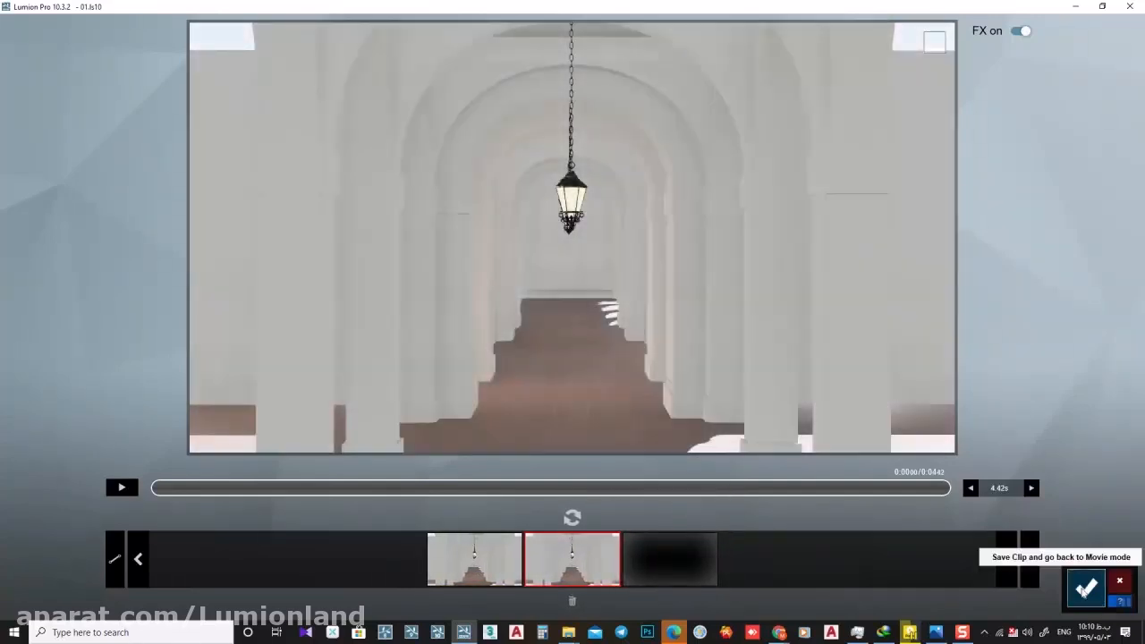
left_click(1086, 588)
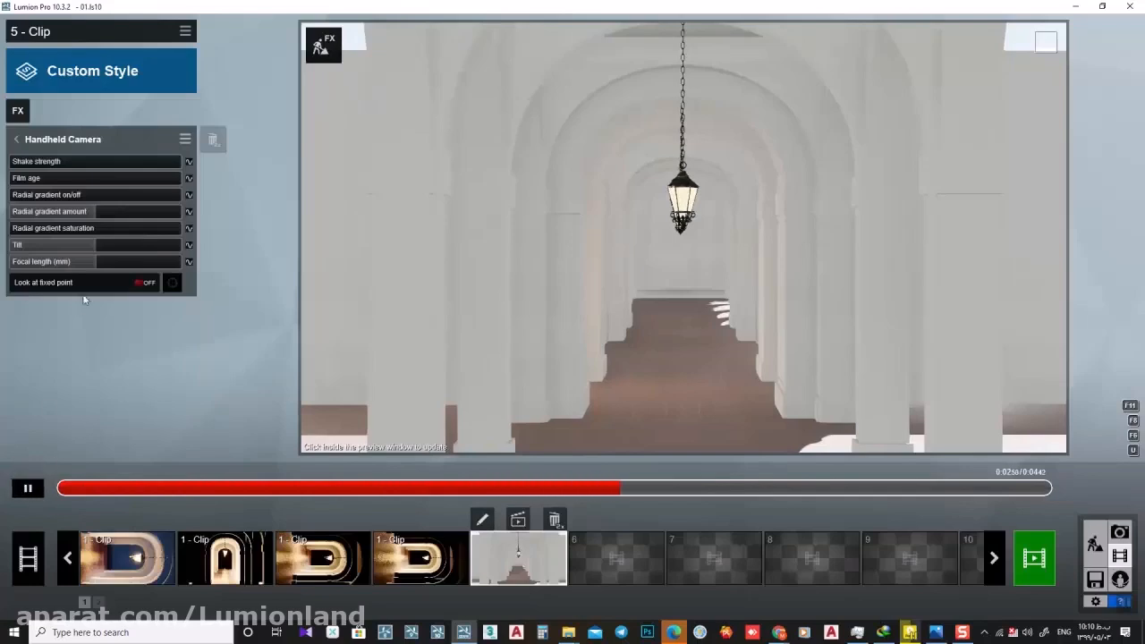
Step: Create a Handheld Camera focal length keyframe of 47 mm at the start of the clip
left_click(31, 483)
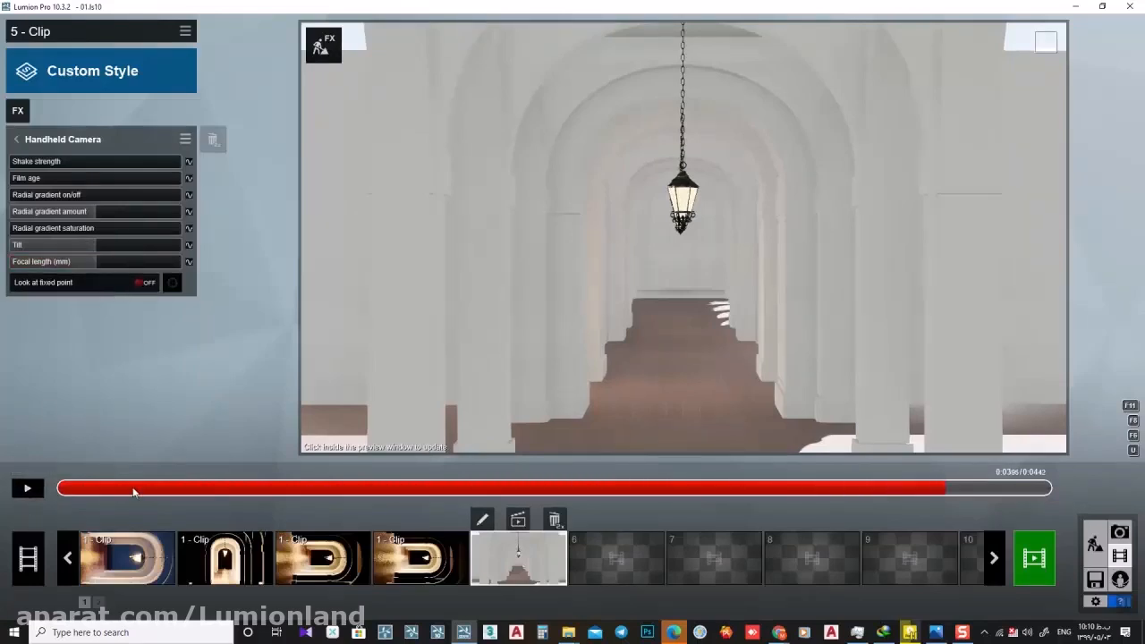
left_click_drag(132, 493, 12, 492)
left_click(189, 260)
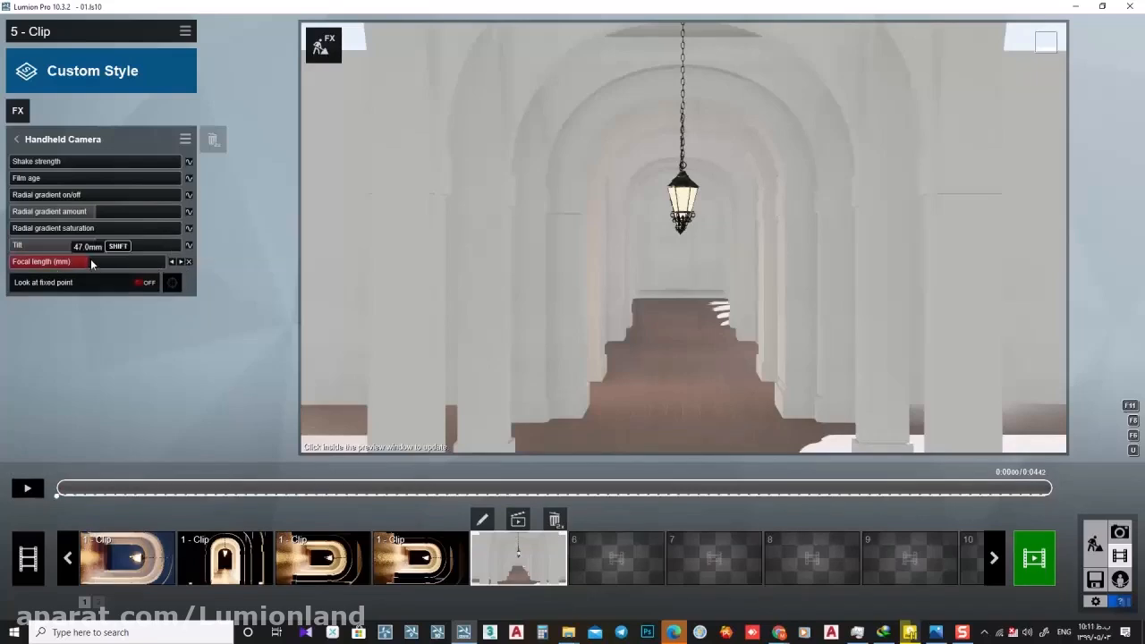
Step: Create a focal length keyframe at the end of the clip and increase its focal length to zoom in on the lantern
left_click_drag(174, 488, 1004, 504)
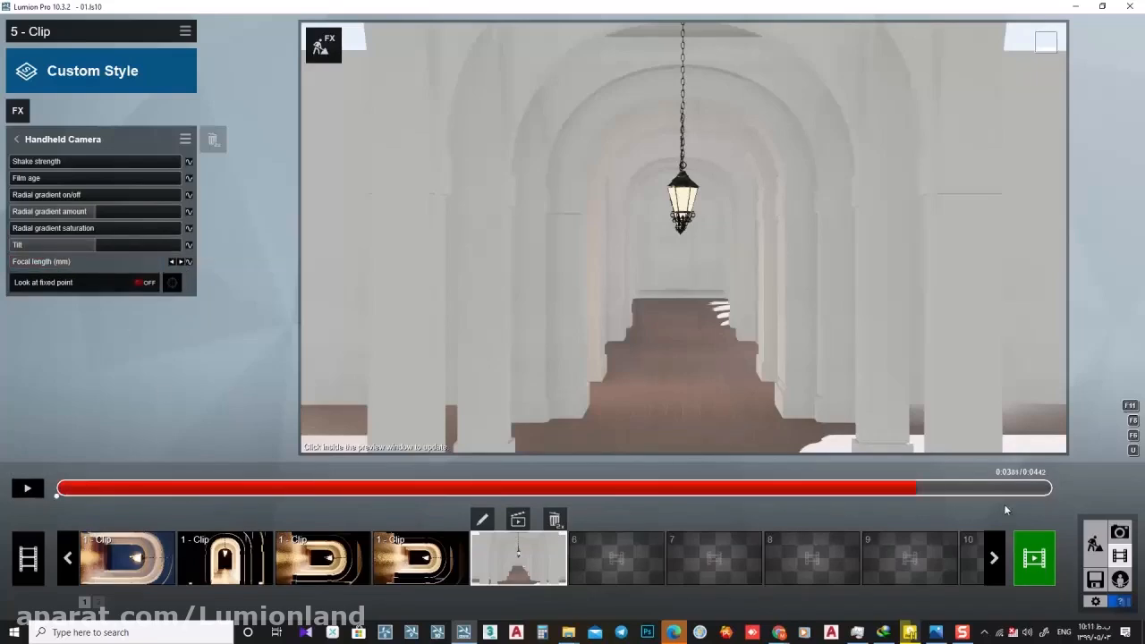
left_click(189, 263)
left_click_drag(91, 265, 116, 265)
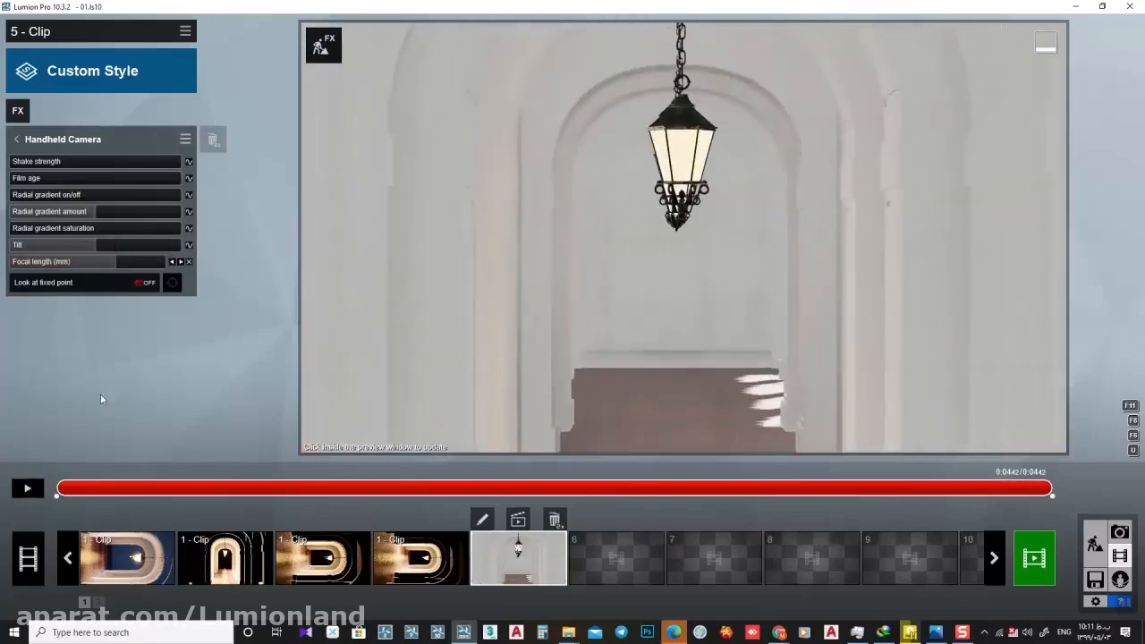
Step: Play the clip from its start to review the focal length zoom-in, and open the clip for editing
left_click_drag(106, 494, 40, 494)
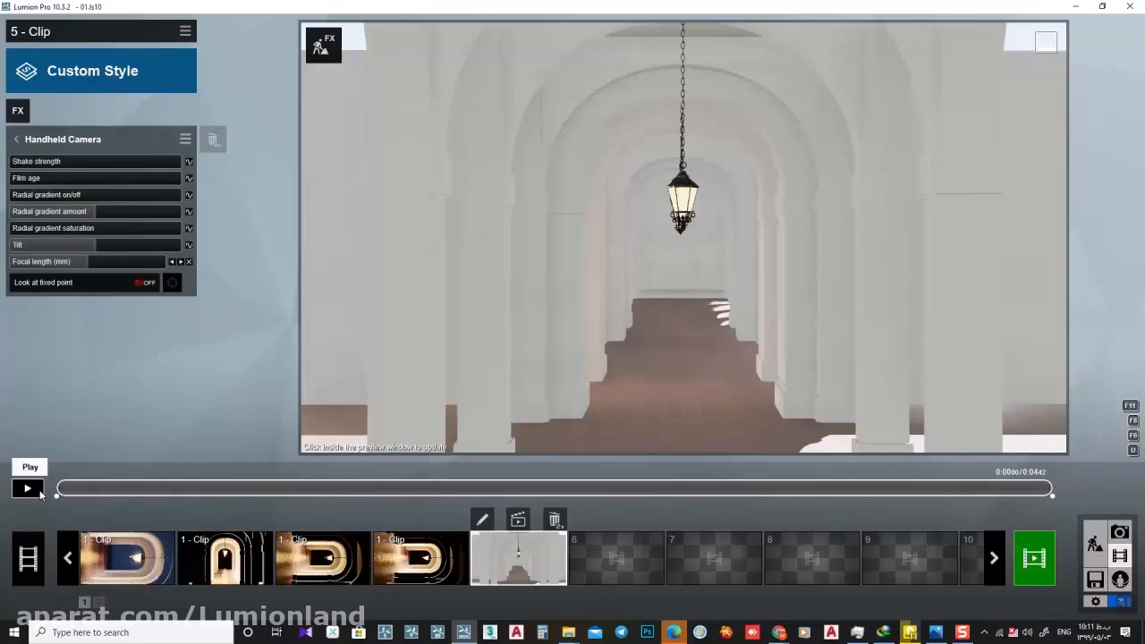
left_click(40, 494)
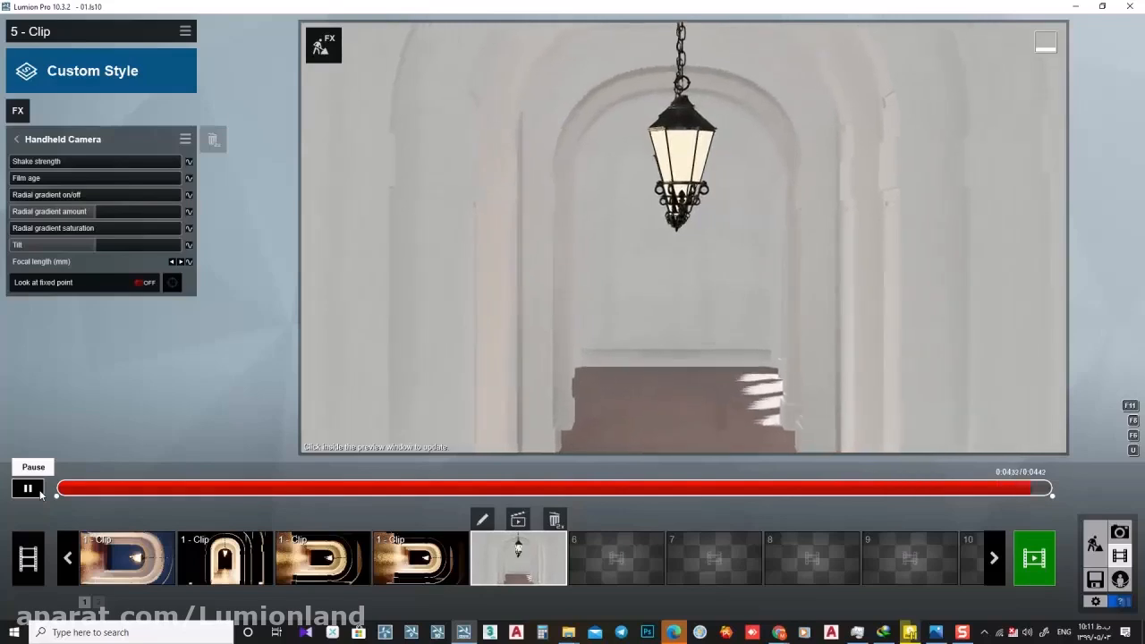
left_click(481, 519)
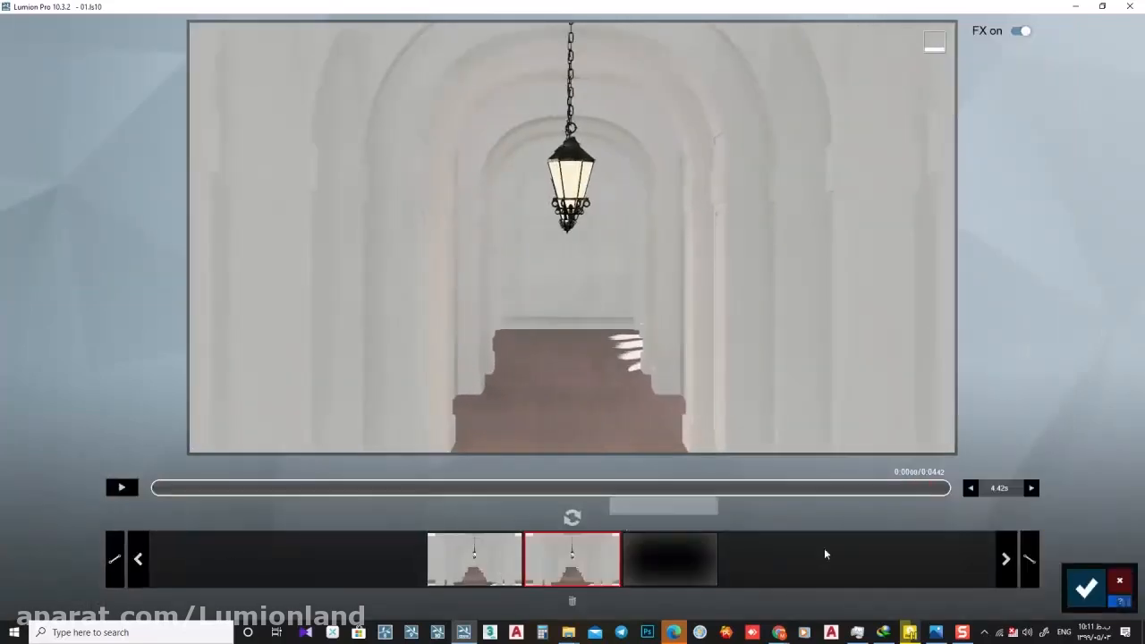
Step: Save the clip, then play it and scrub through its timeline to review the focal length zoom on the lantern
left_click(1084, 591)
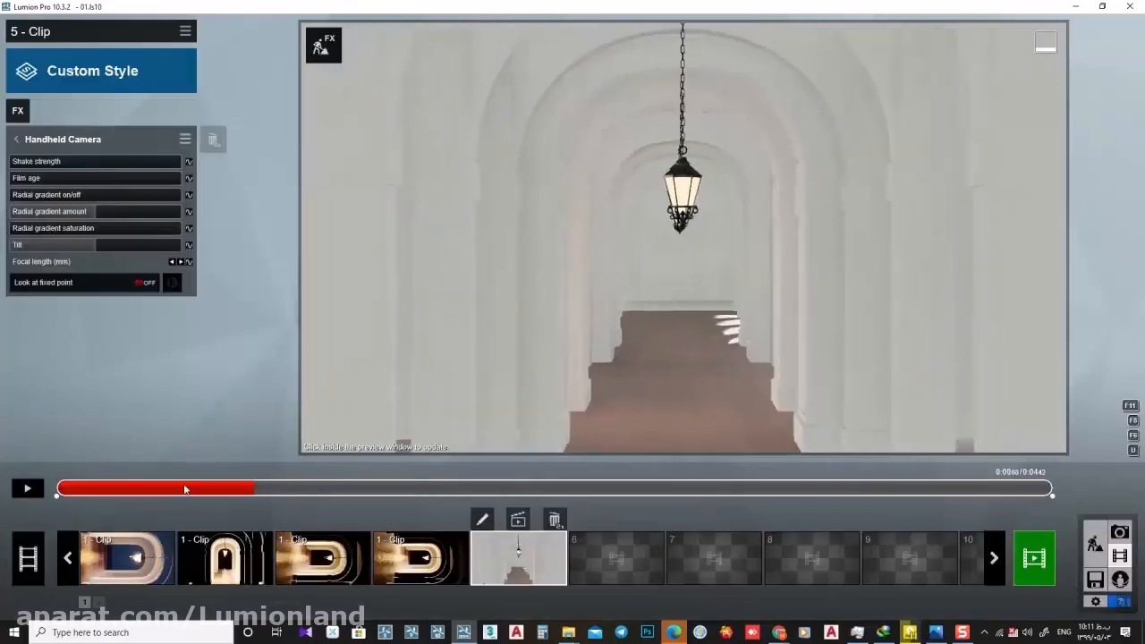
left_click(28, 488)
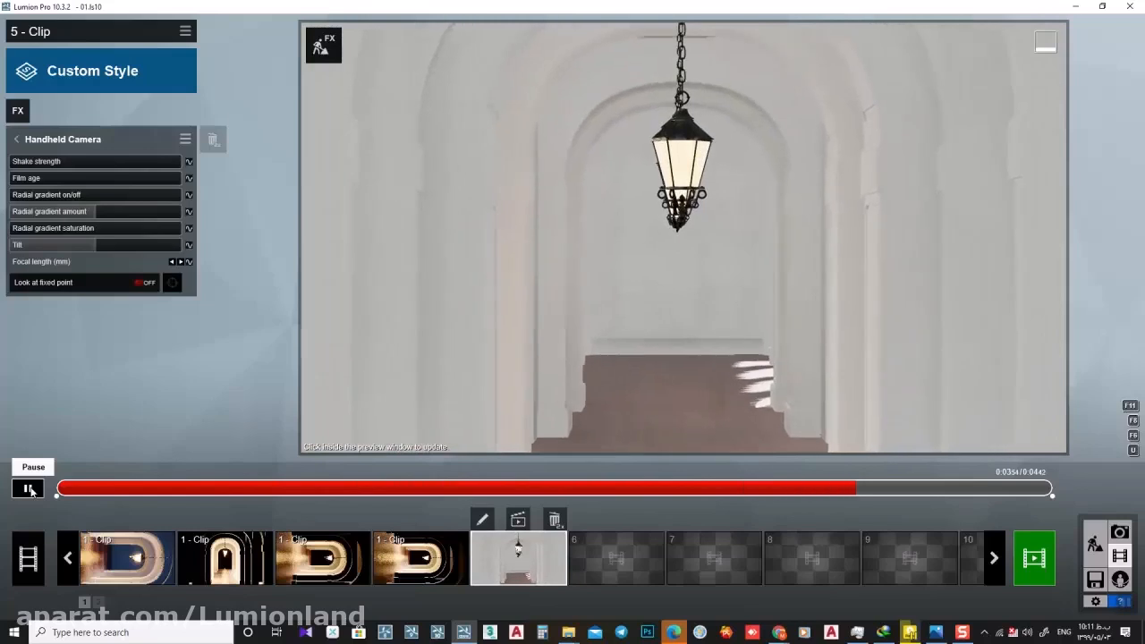
left_click(31, 490)
left_click_drag(63, 490, 490, 475)
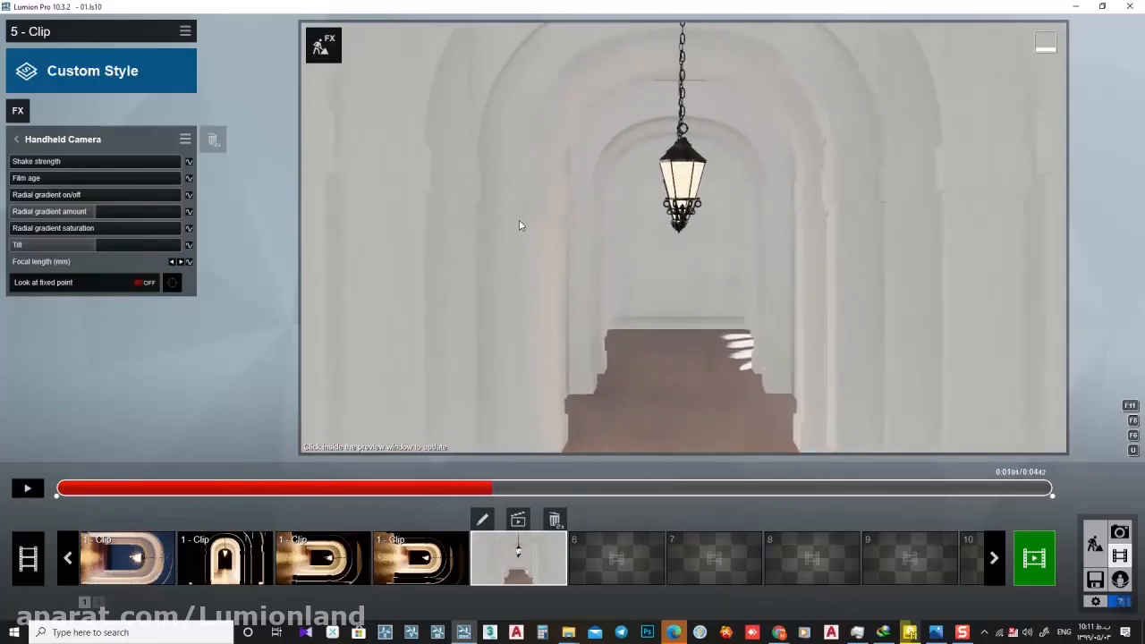
left_click_drag(338, 490, 1047, 488)
left_click_drag(939, 480, 27, 481)
Step: Try a higher and a lower focal length for the keyframe at the clip's start, and play the resulting zoom
left_click_drag(86, 261, 116, 261)
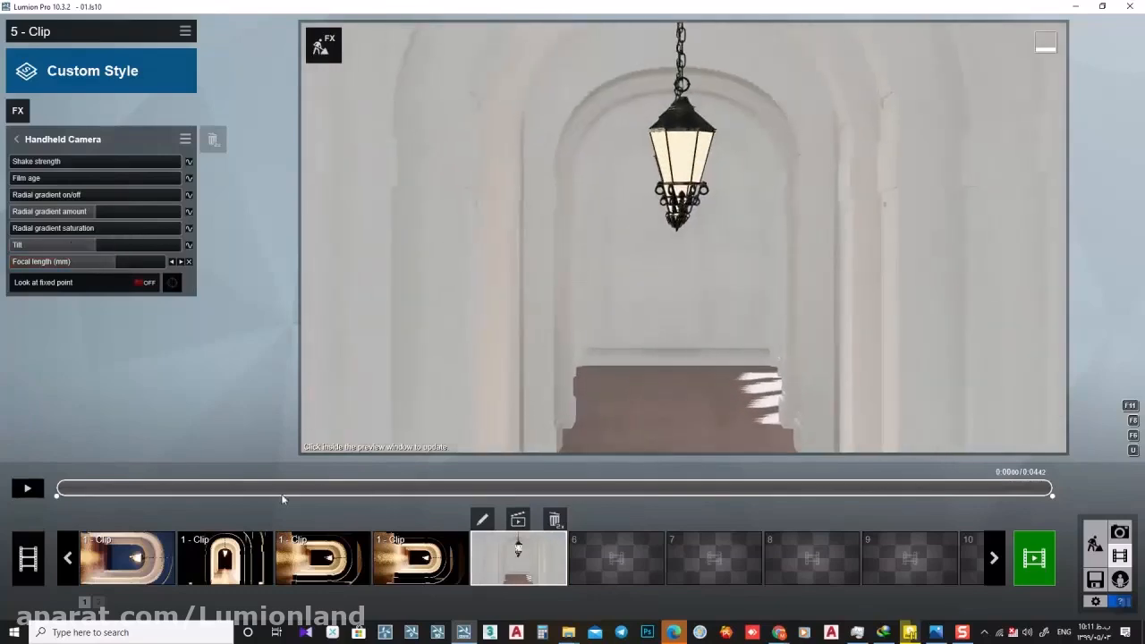
left_click_drag(60, 489, 58, 466)
left_click_drag(63, 261, 31, 261)
left_click(27, 488)
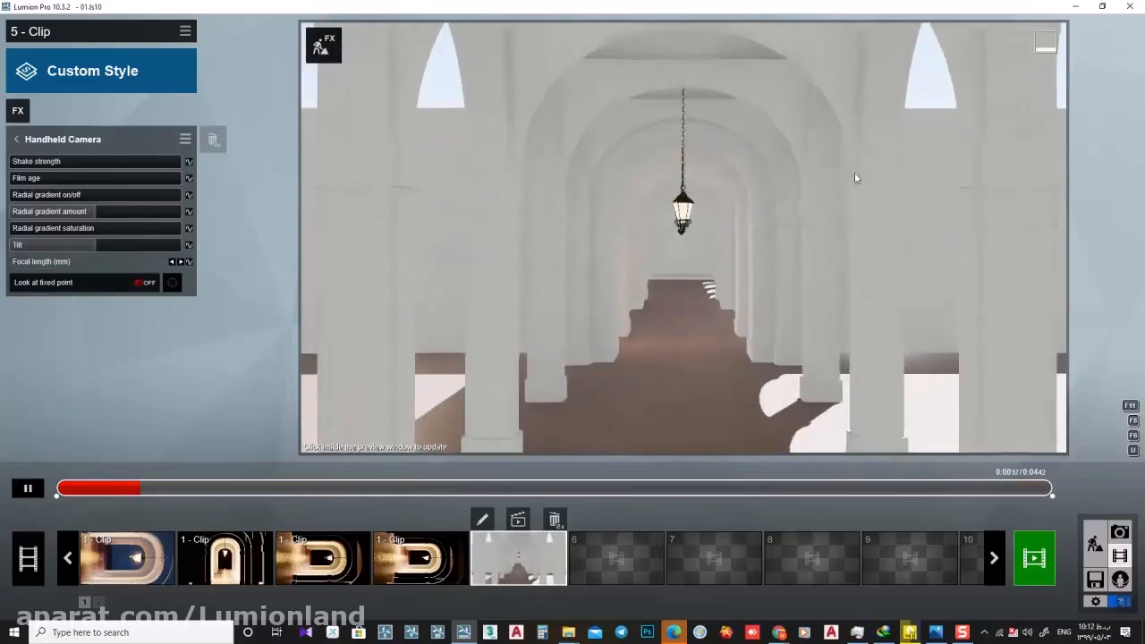
left_click(28, 490)
left_click_drag(237, 489, 34, 492)
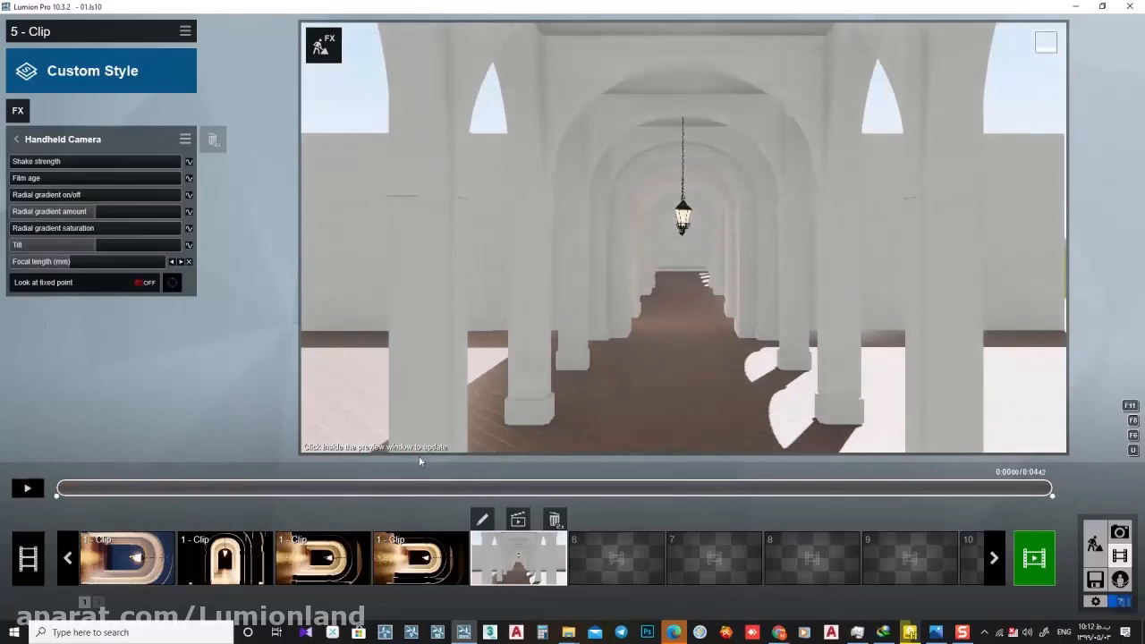
Step: Remove the Handheld Camera effect, move the clip's end camera keyframe forward towards the lantern, and save the clip
double_click(213, 140)
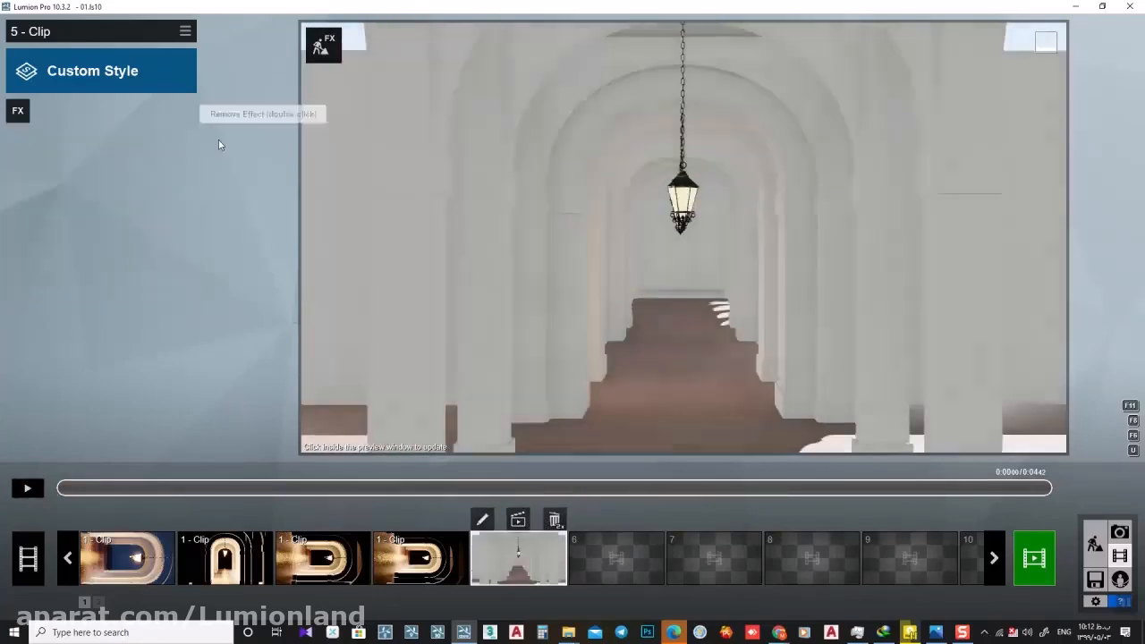
left_click(481, 519)
mouse_move(534, 342)
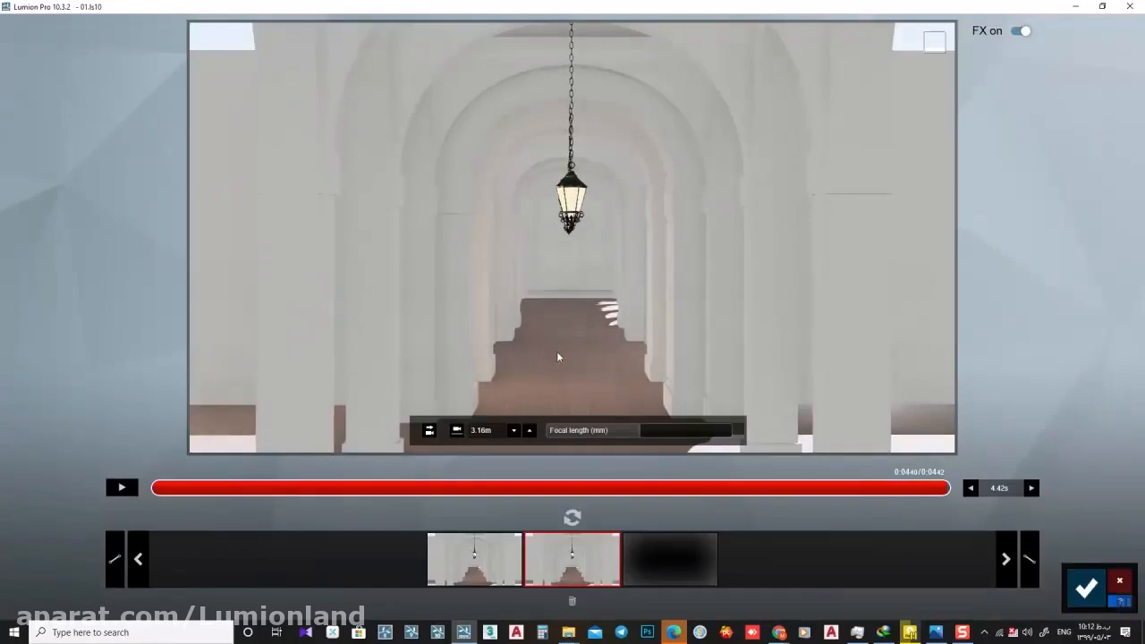
key("w")
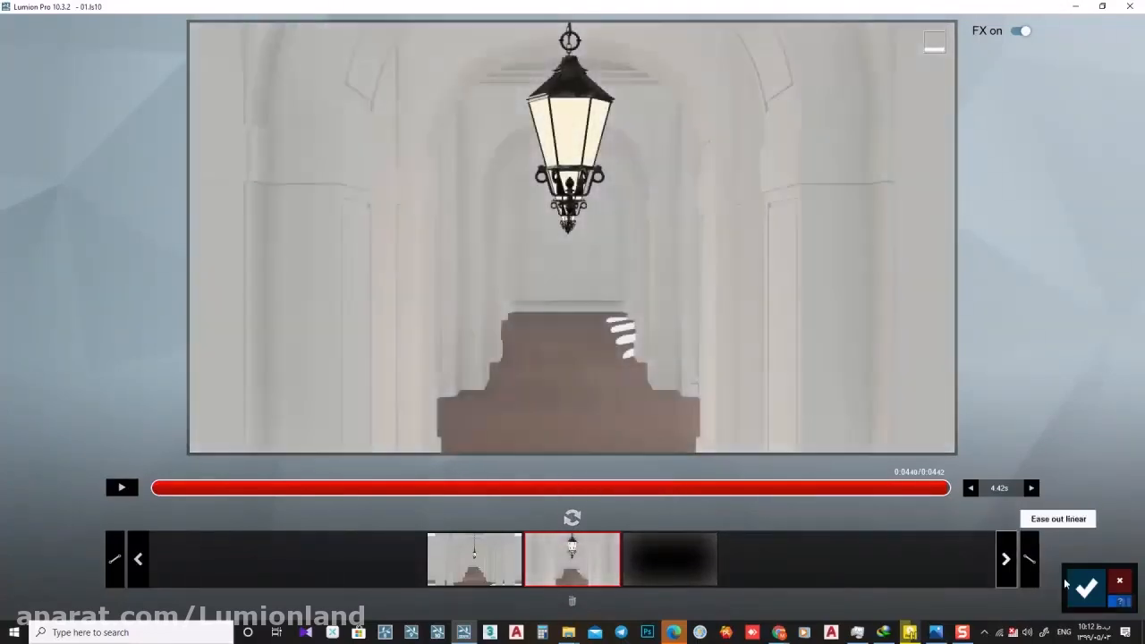
left_click(1086, 588)
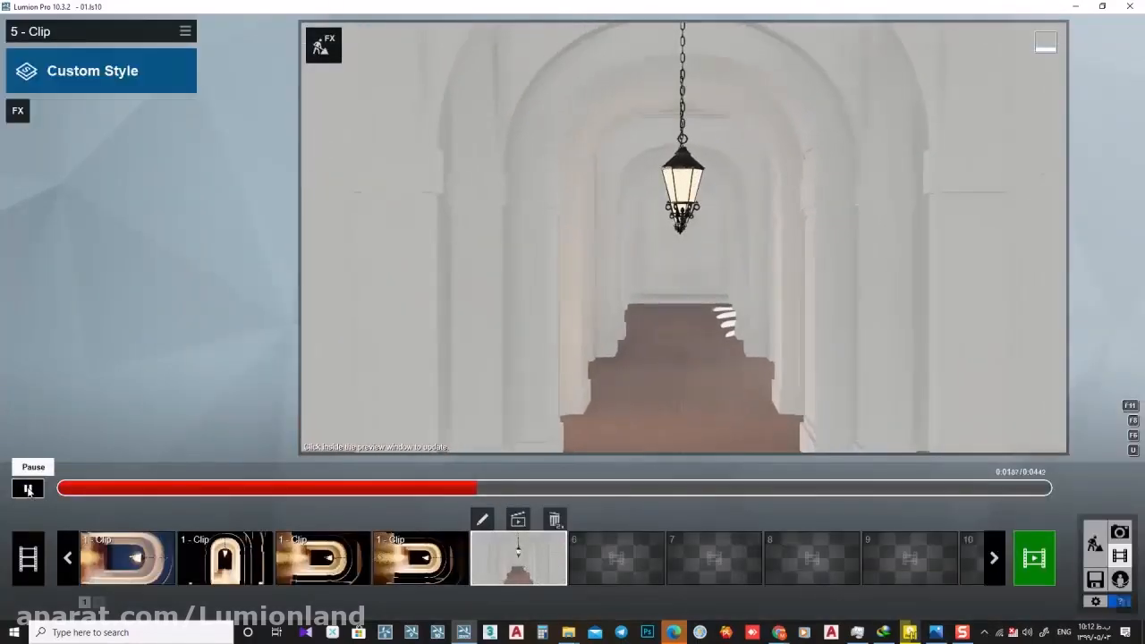
Step: Try the Handheld Camera effect with a constant focal length on the dolly-in clip, and remove the effect again
left_click(18, 110)
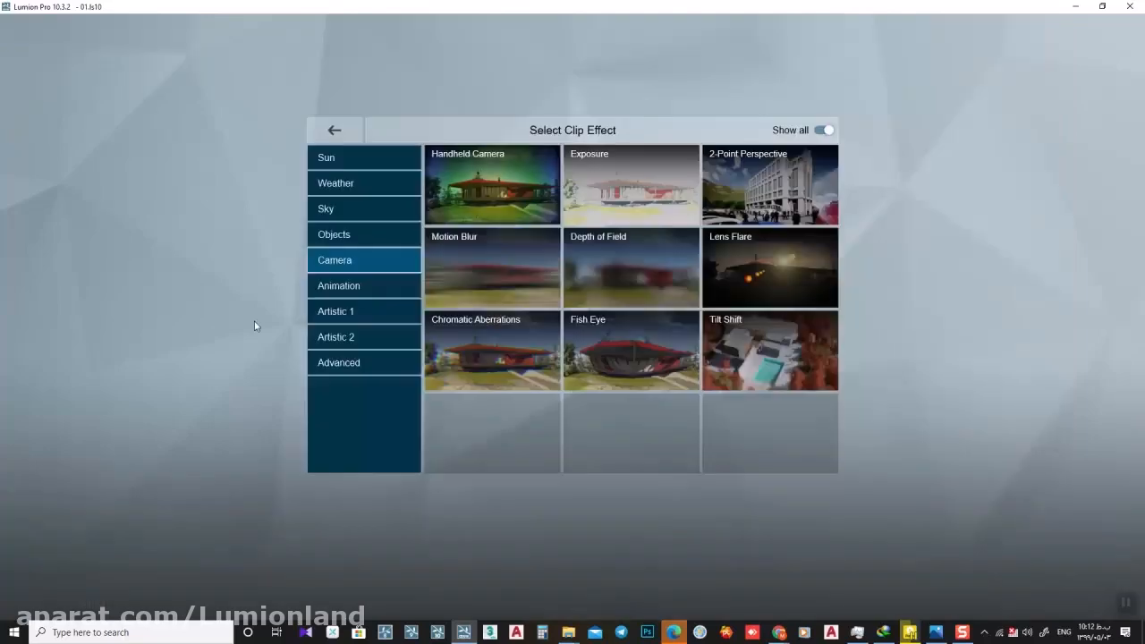
left_click(529, 183)
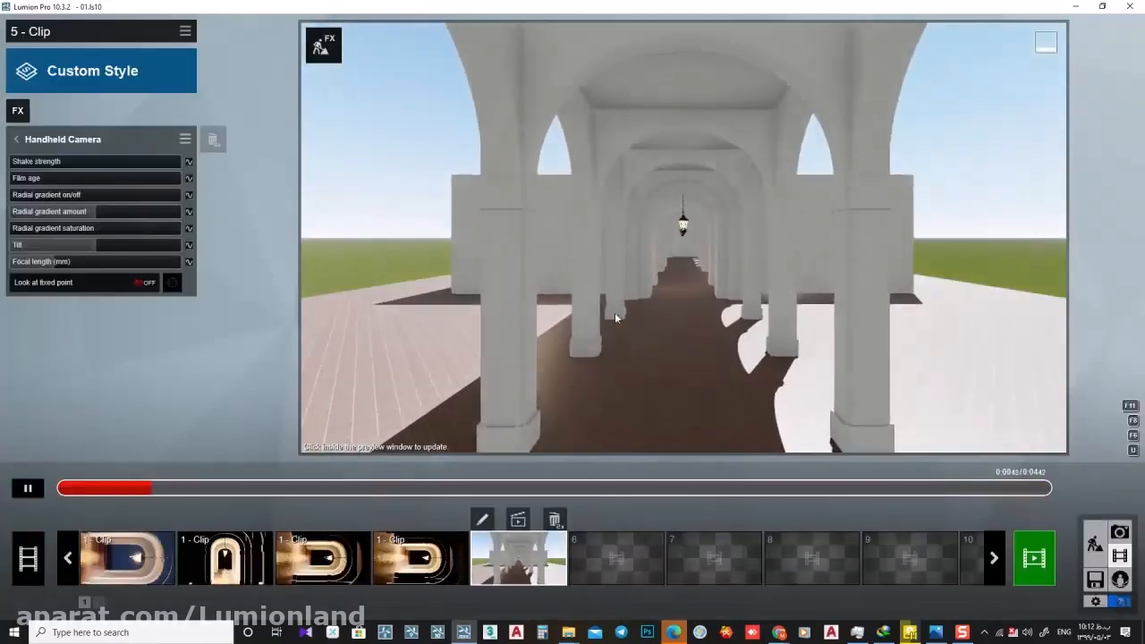
left_click_drag(79, 261, 106, 261)
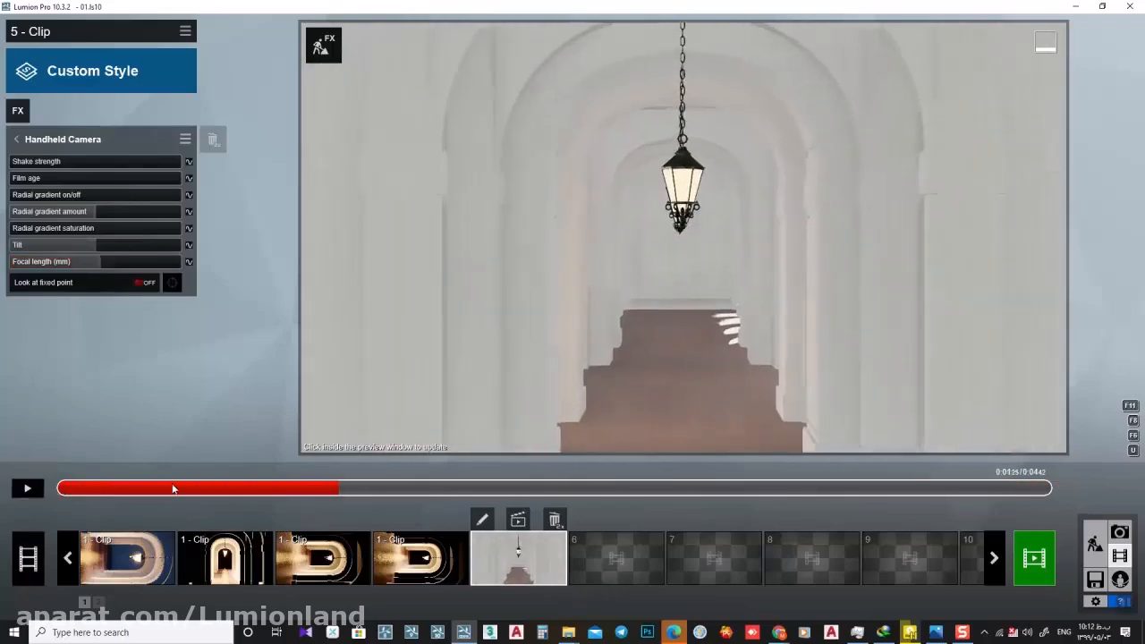
left_click(55, 487)
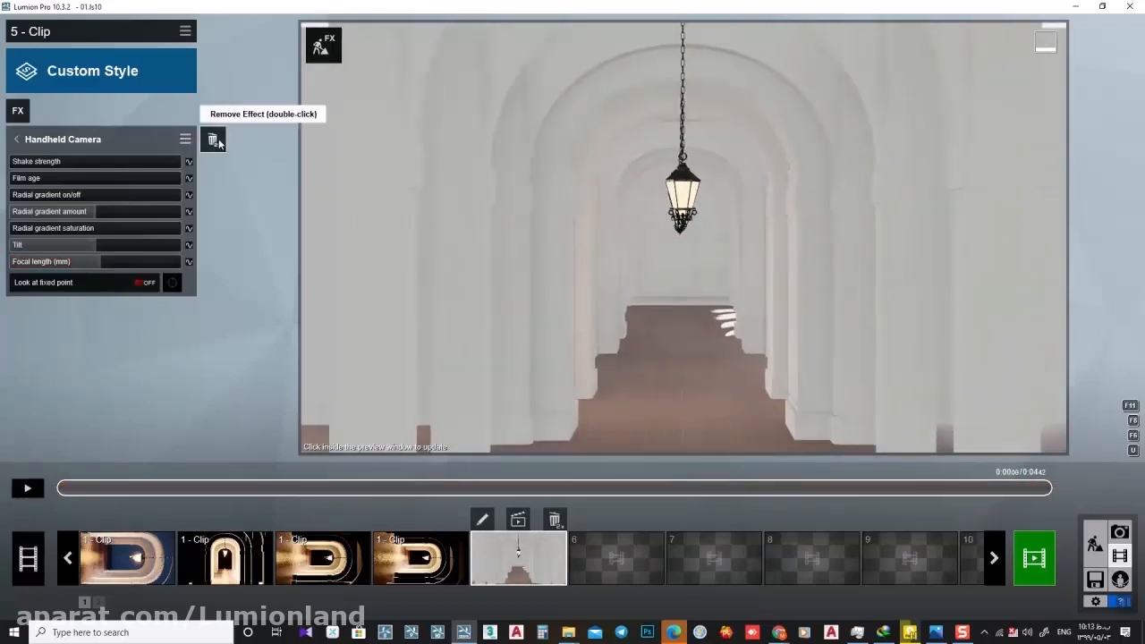
double_click(213, 139)
Step: Lower the end camera keyframe's focal length to about 21.9 mm and update the keyframe
left_click(482, 520)
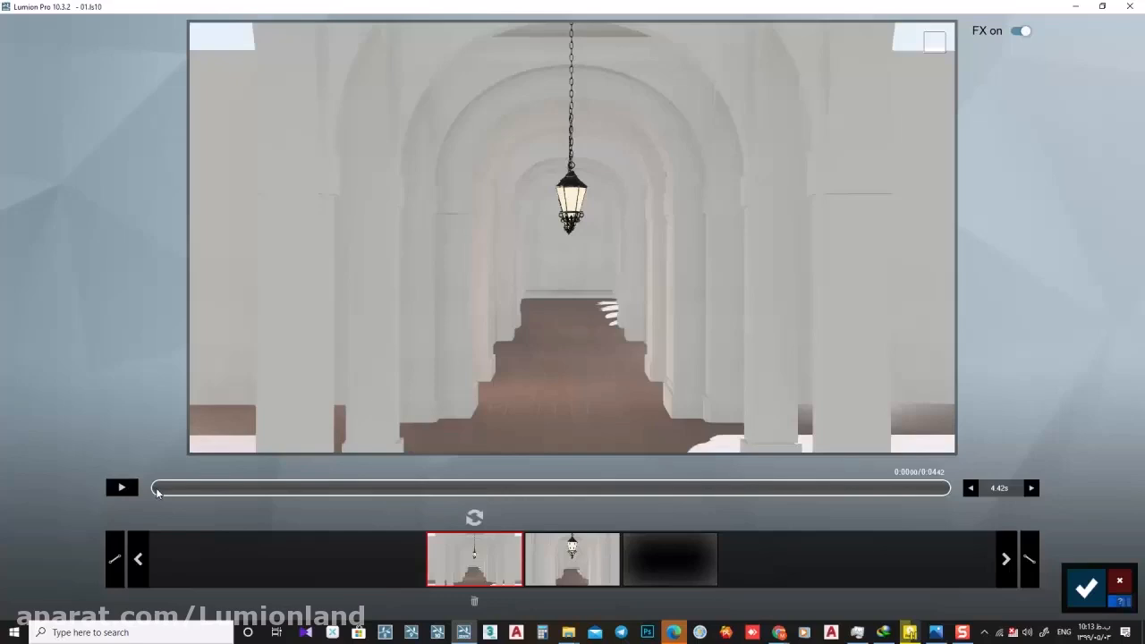
left_click_drag(157, 492, 948, 491)
left_click(577, 565)
mouse_move(605, 439)
left_click_drag(635, 429, 612, 429)
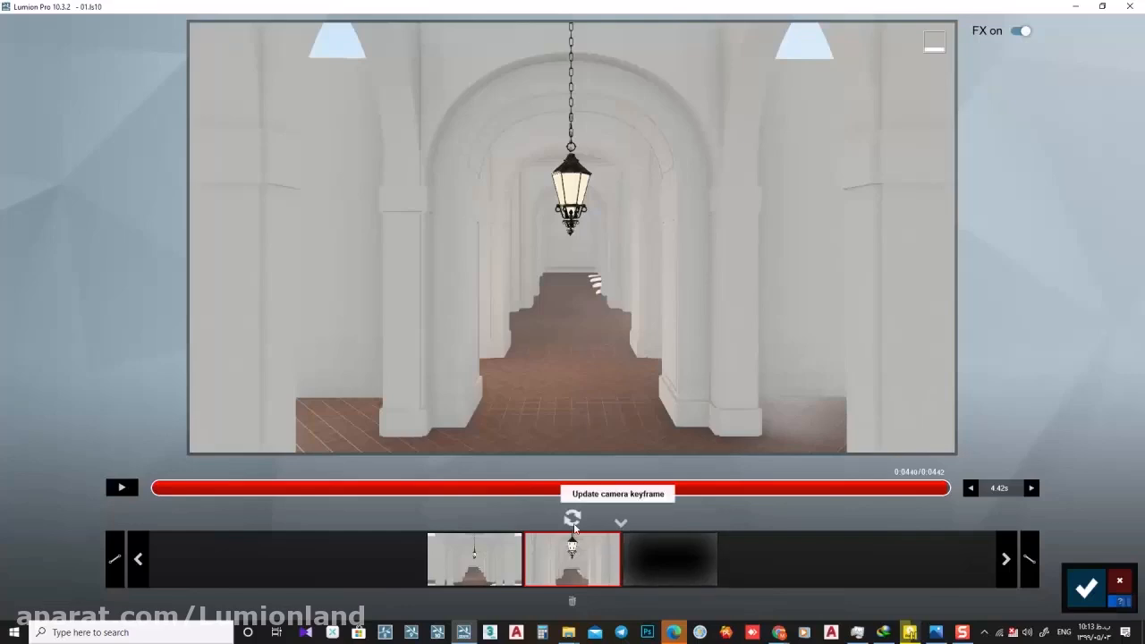
left_click(572, 519)
Step: Play the clip in the editor and change its ease-in and ease-out from linear to smooth
left_click(122, 488)
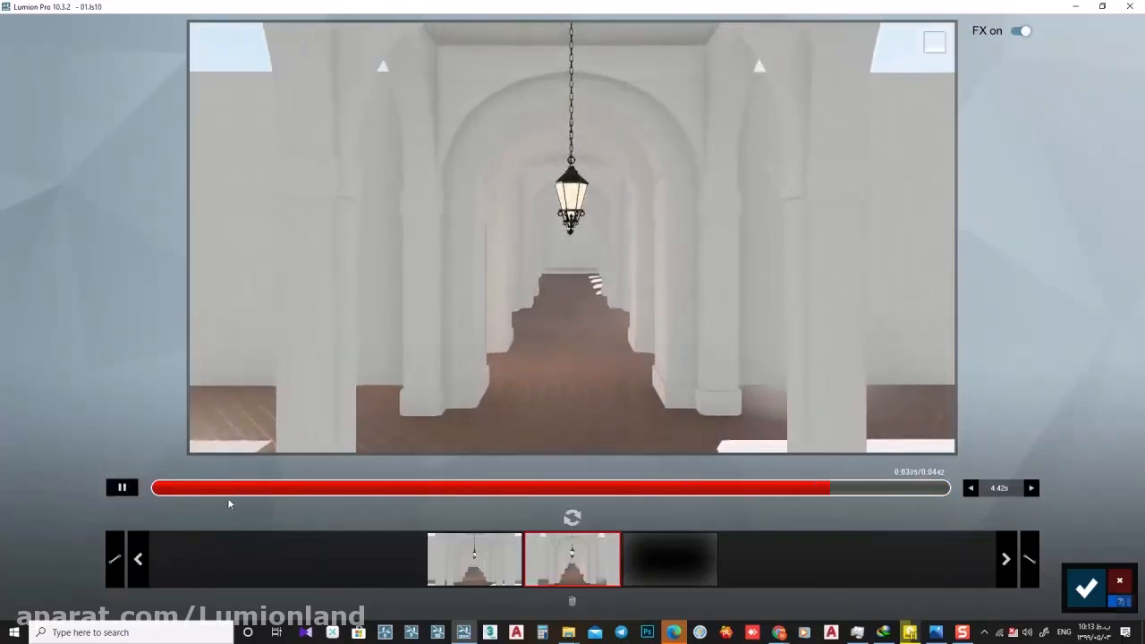
left_click(116, 556)
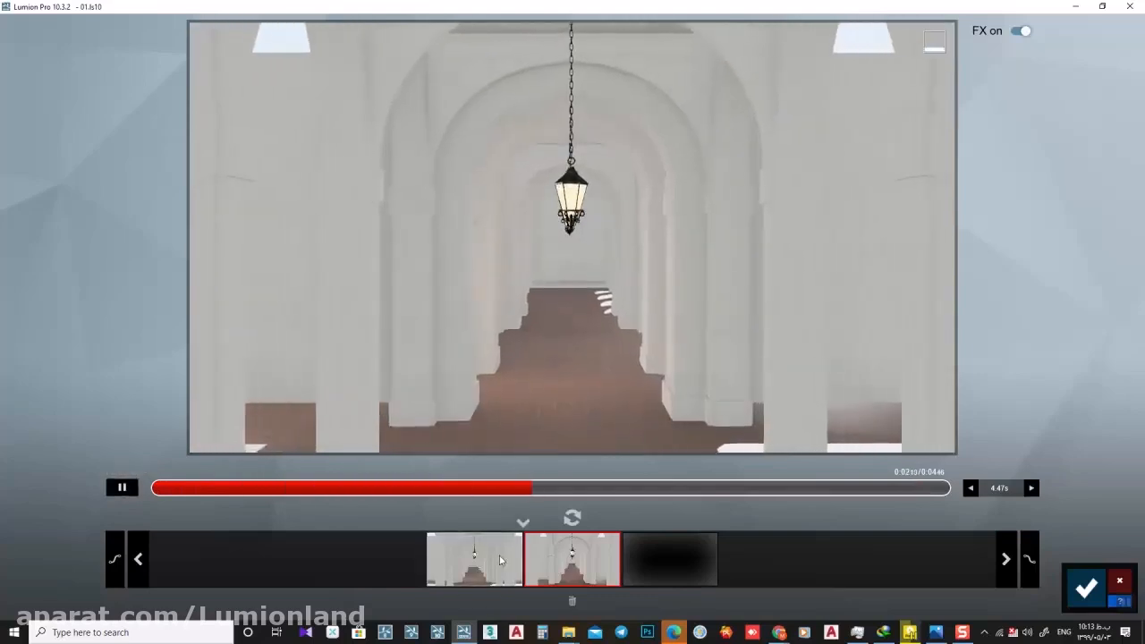
left_click(123, 488)
Step: Check the focal length of the start and end camera keyframes, and save the clip
left_click(182, 488)
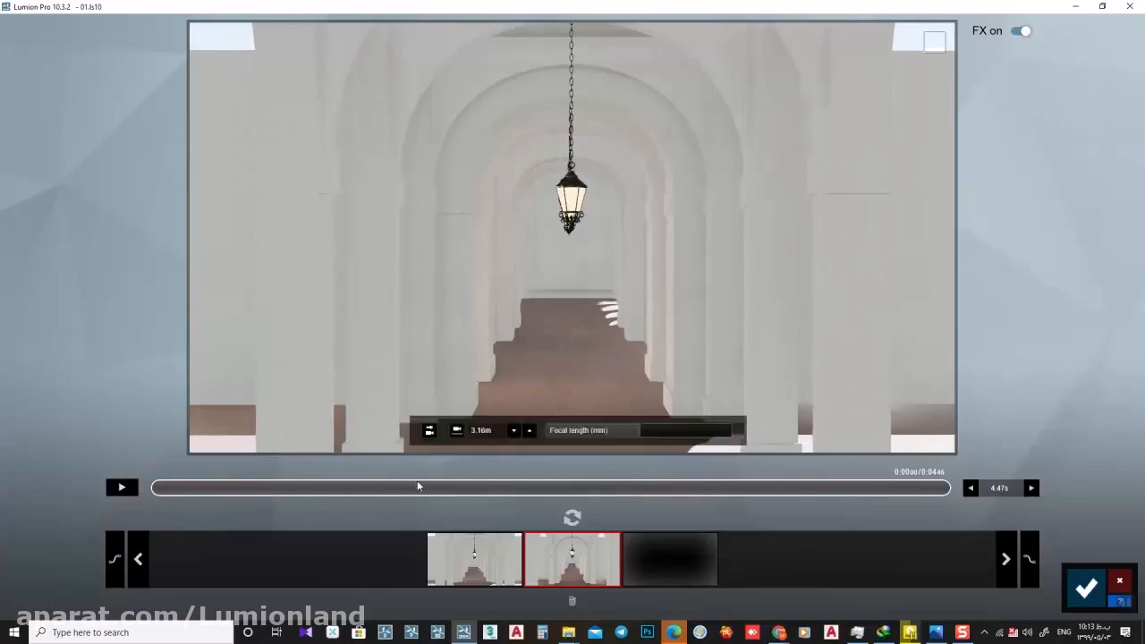
mouse_move(643, 432)
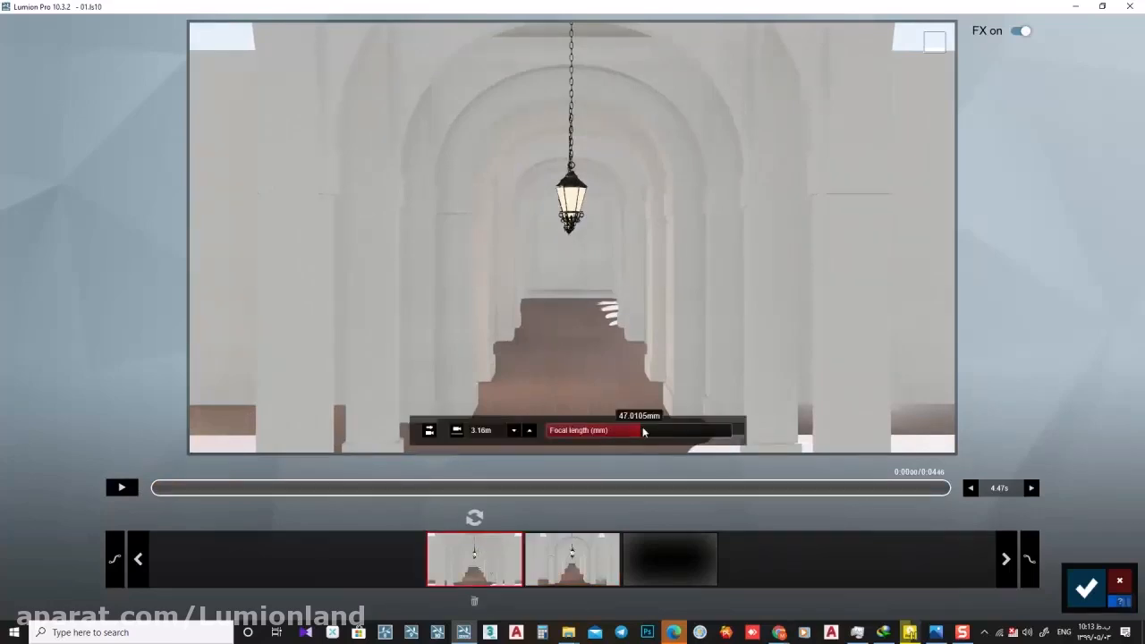
left_click(606, 544)
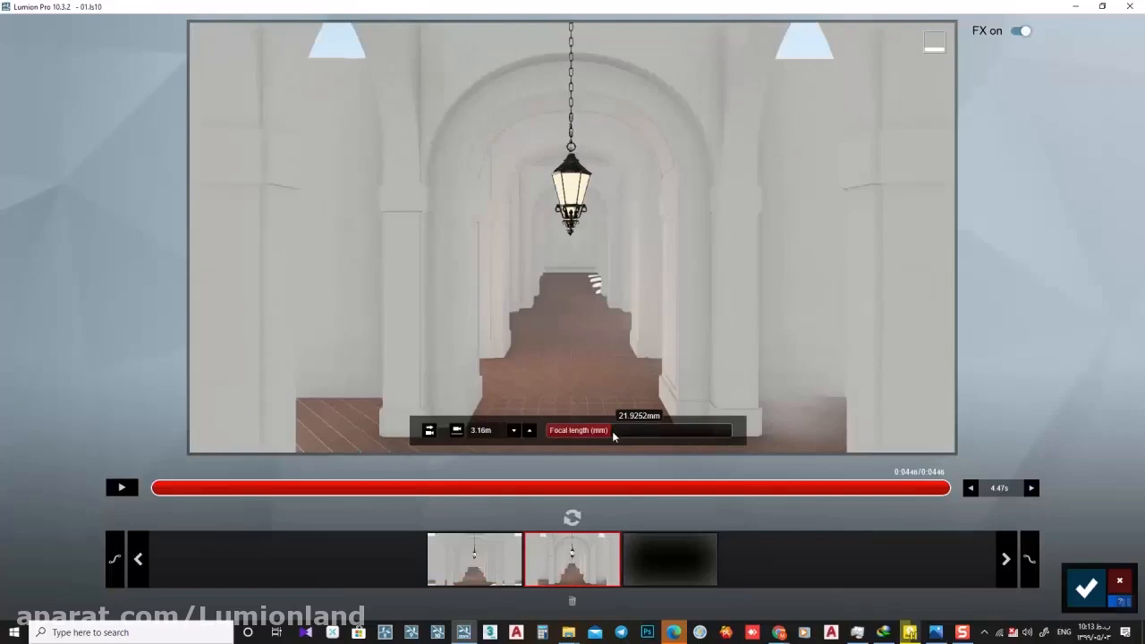
left_click(1084, 587)
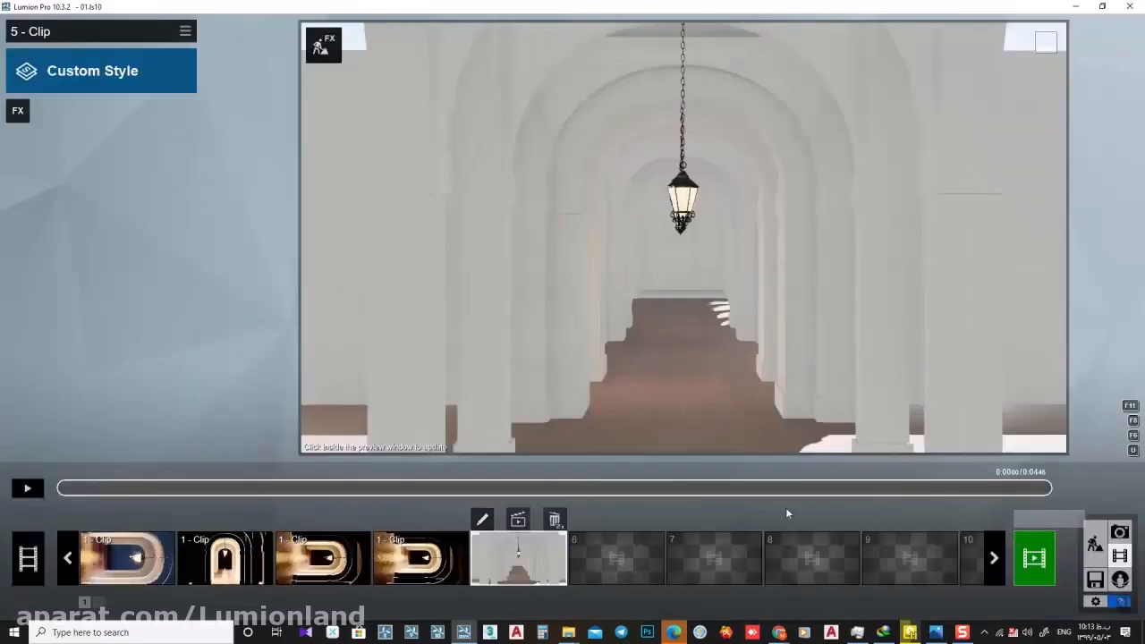
Step: Add the Handheld Camera effect and create a focal length keyframe of about 47 mm at the clip's start
left_click(19, 111)
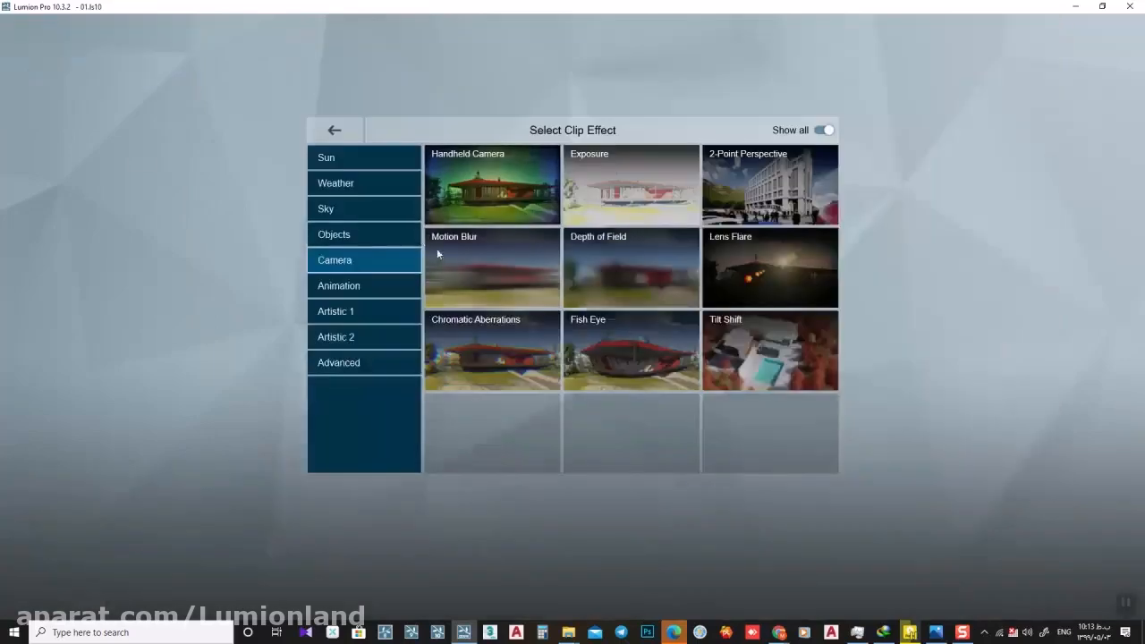
left_click(483, 184)
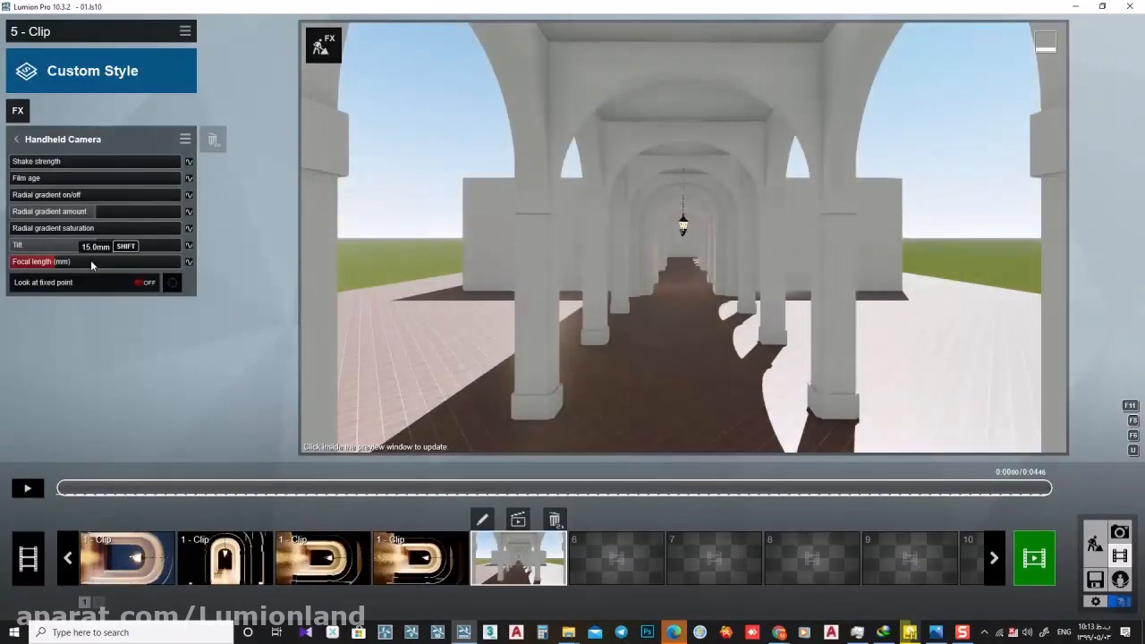
left_click_drag(91, 261, 96, 261)
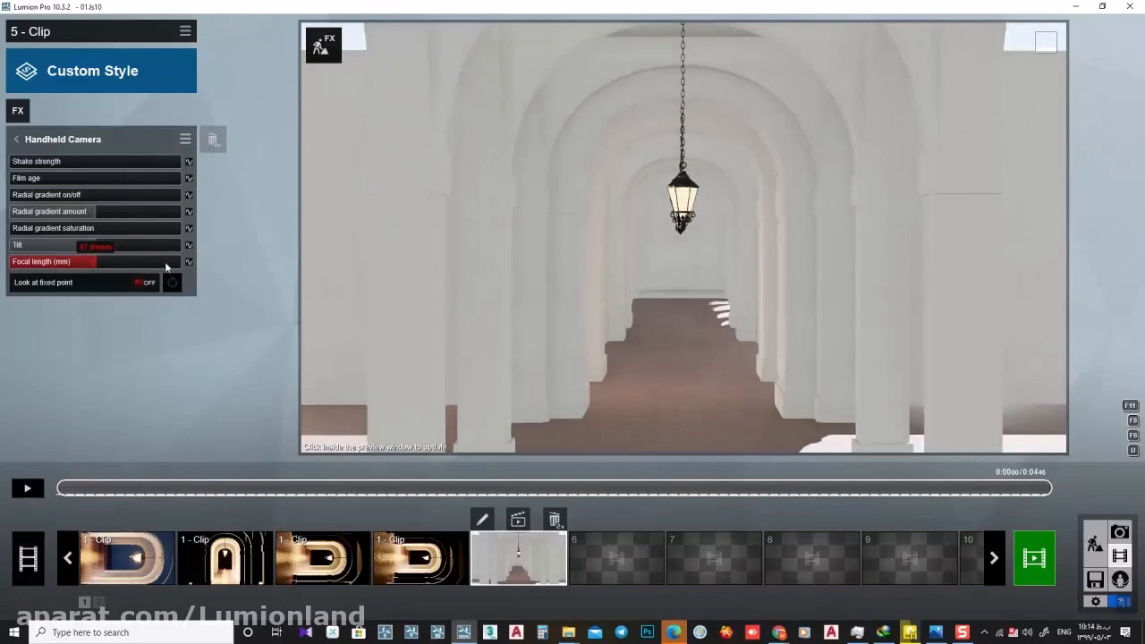
Step: Compare the clip's end frame with the Handheld Camera effect disabled against the end camera keyframe's framing
left_click_drag(573, 488, 1125, 492)
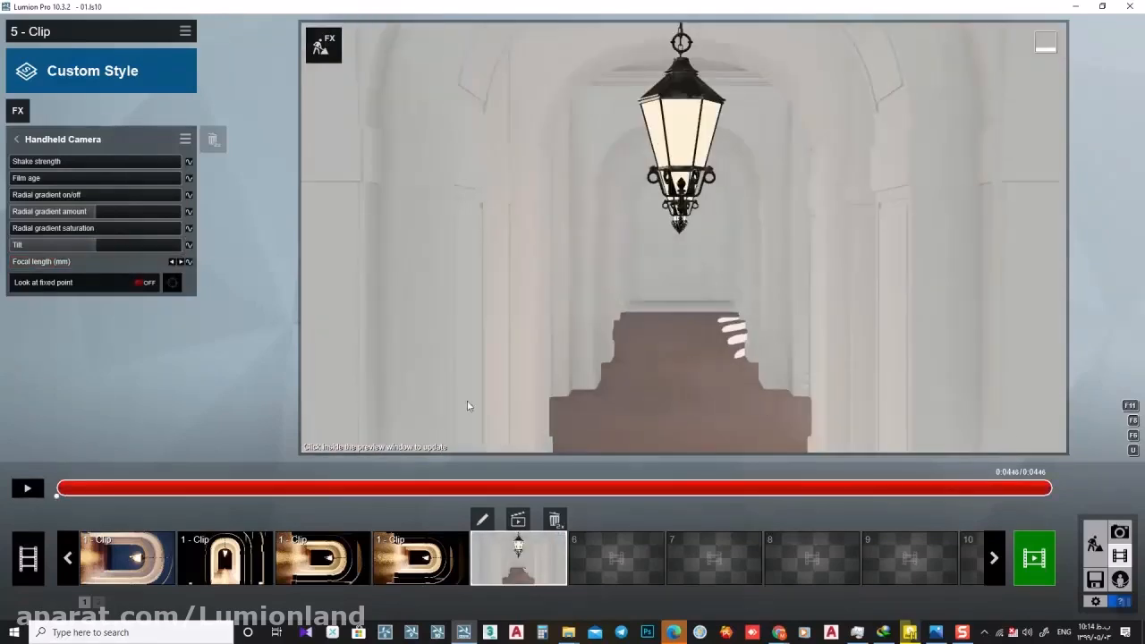
left_click(85, 142)
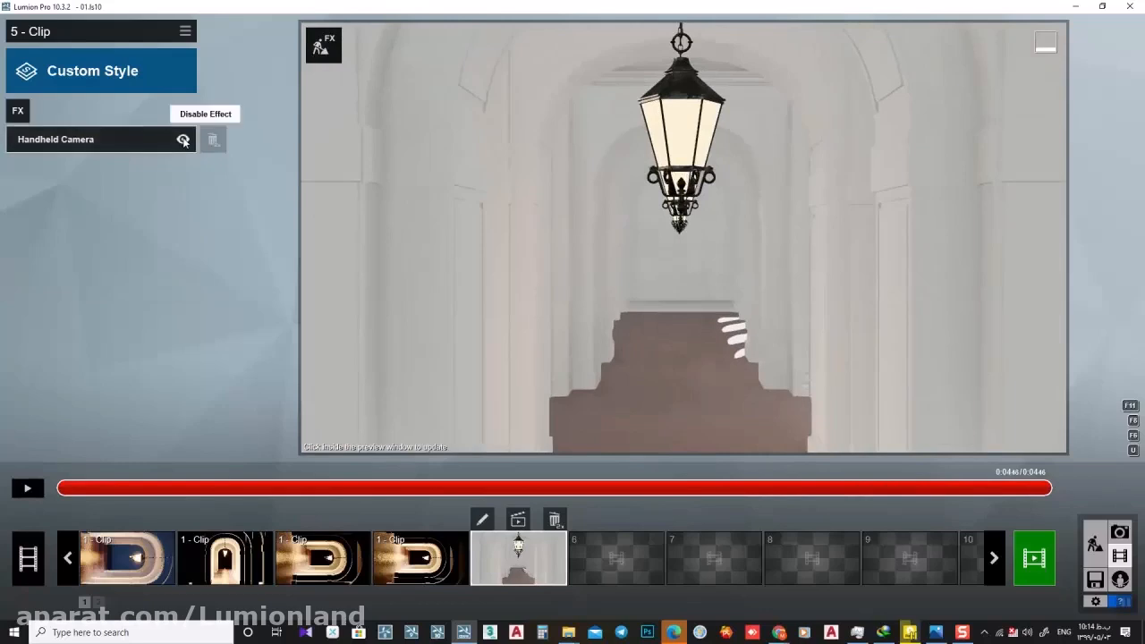
left_click(182, 140)
left_click(482, 520)
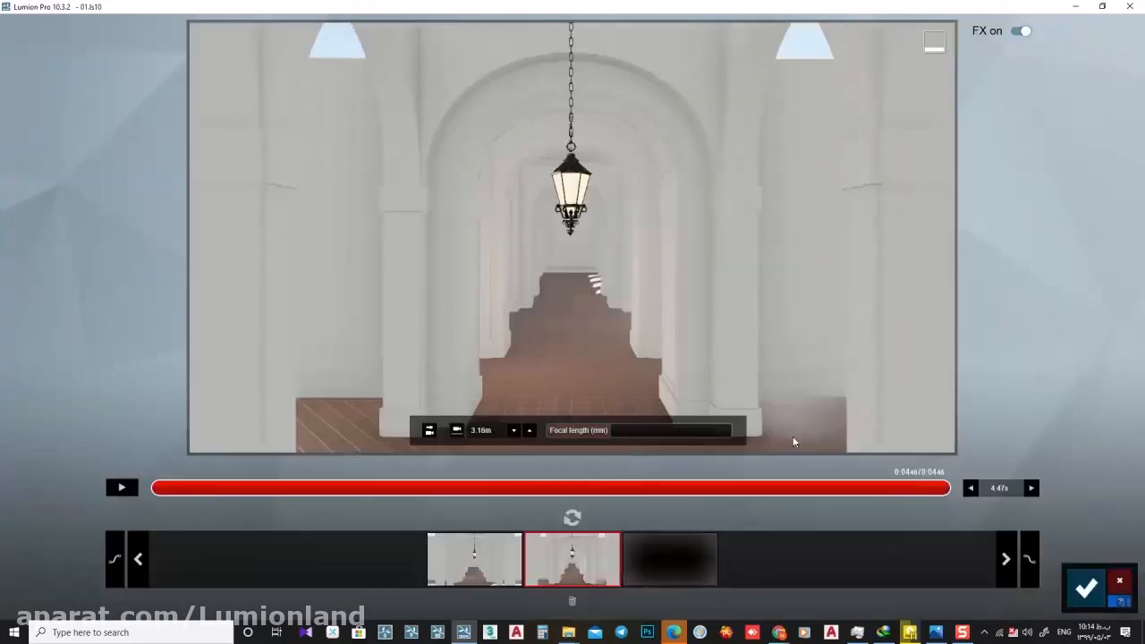
left_click(1086, 588)
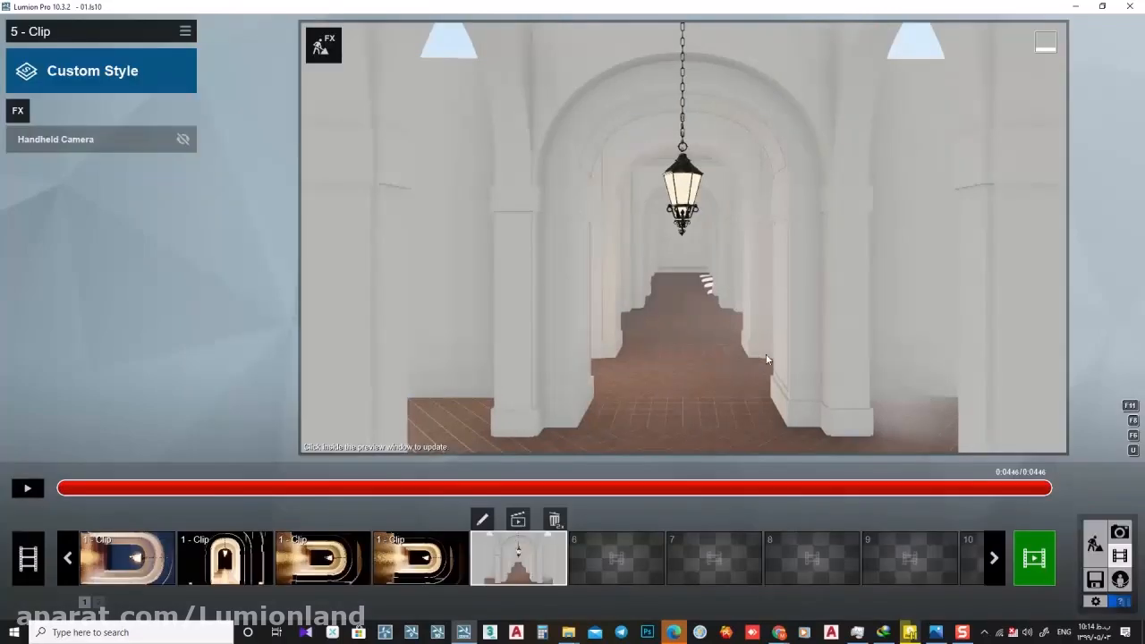
Step: Re-enable the Handheld Camera effect and create a lower focal length keyframe at the clip's end, matching the end camera framing
left_click(99, 140)
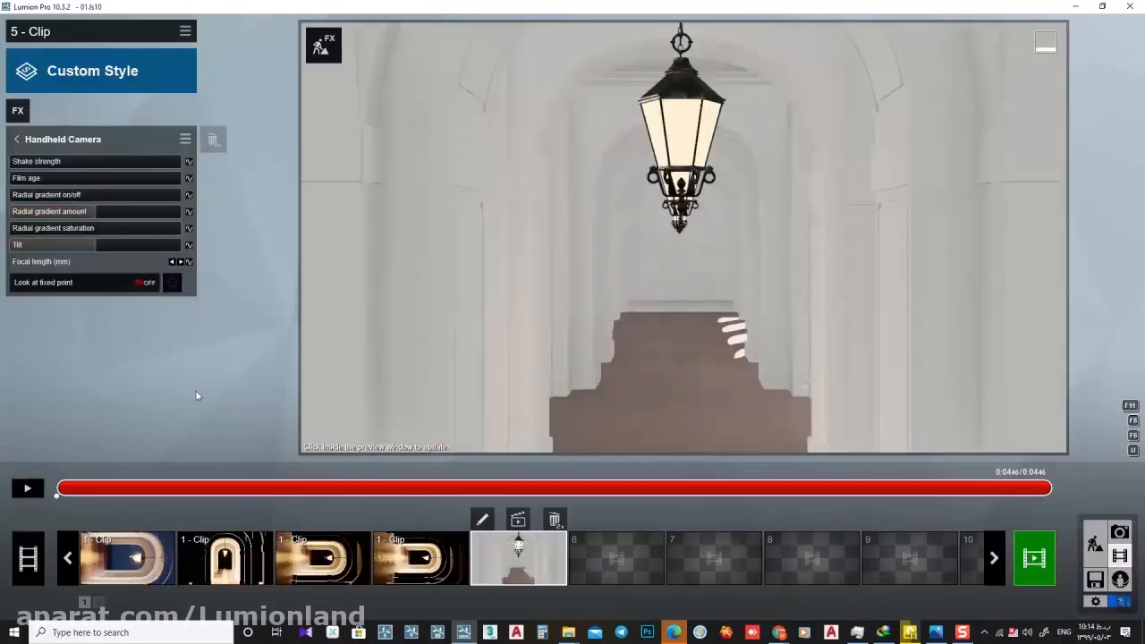
left_click(188, 262)
left_click_drag(99, 260, 57, 264)
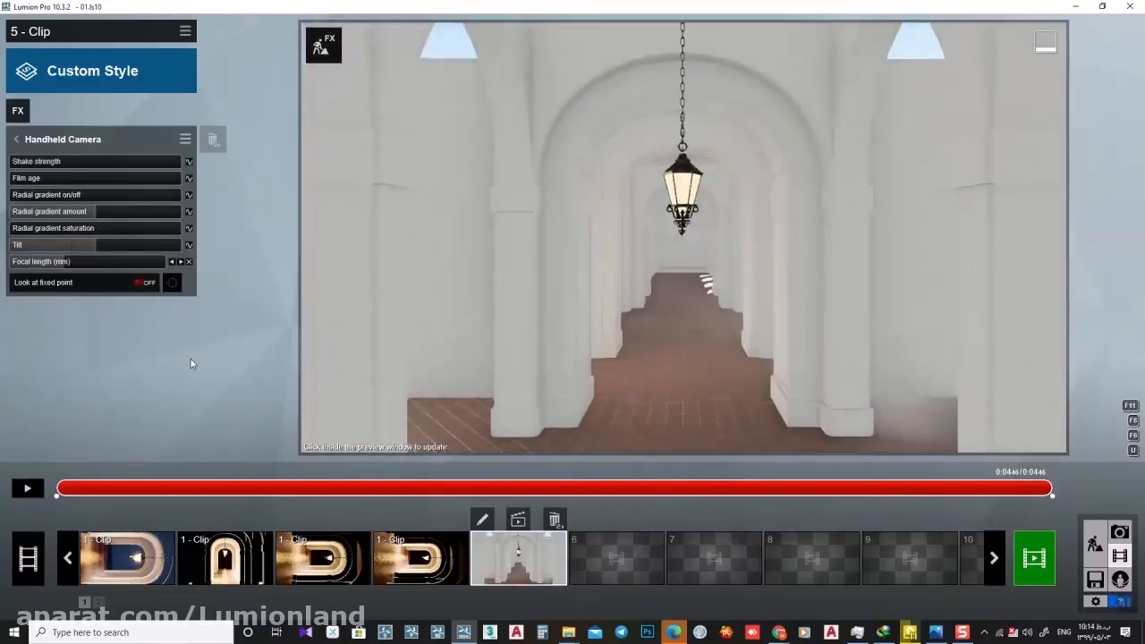
Step: Play the dolly zoom from the start, set the clip's ease-in and ease-out to linear, and save the clip
left_click(37, 488)
left_click(27, 490)
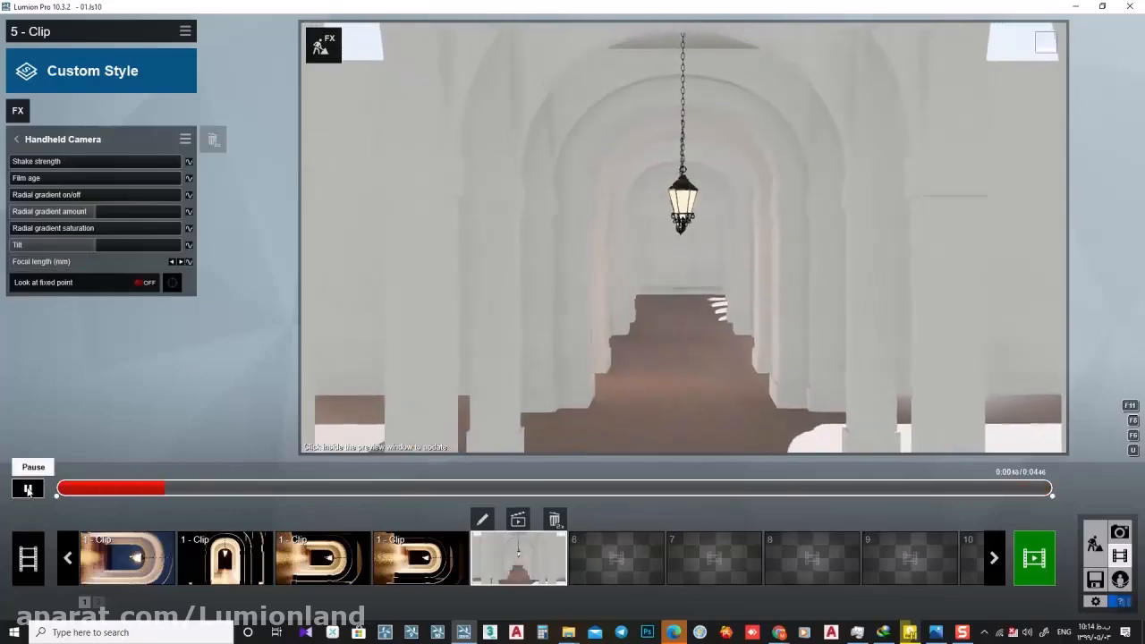
left_click(483, 520)
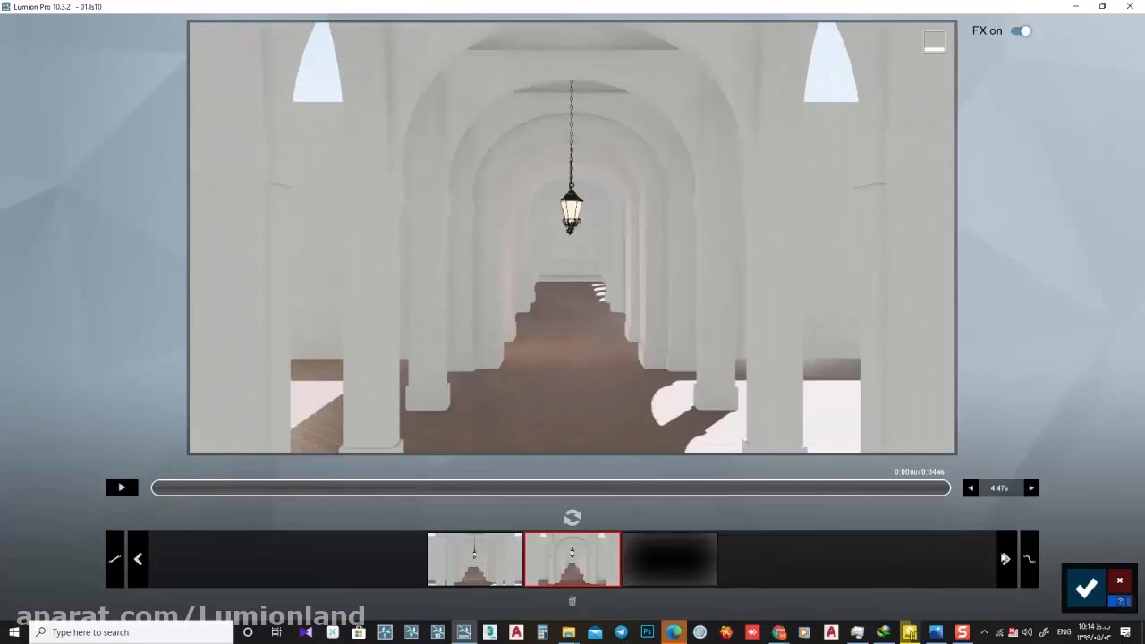
left_click(1084, 588)
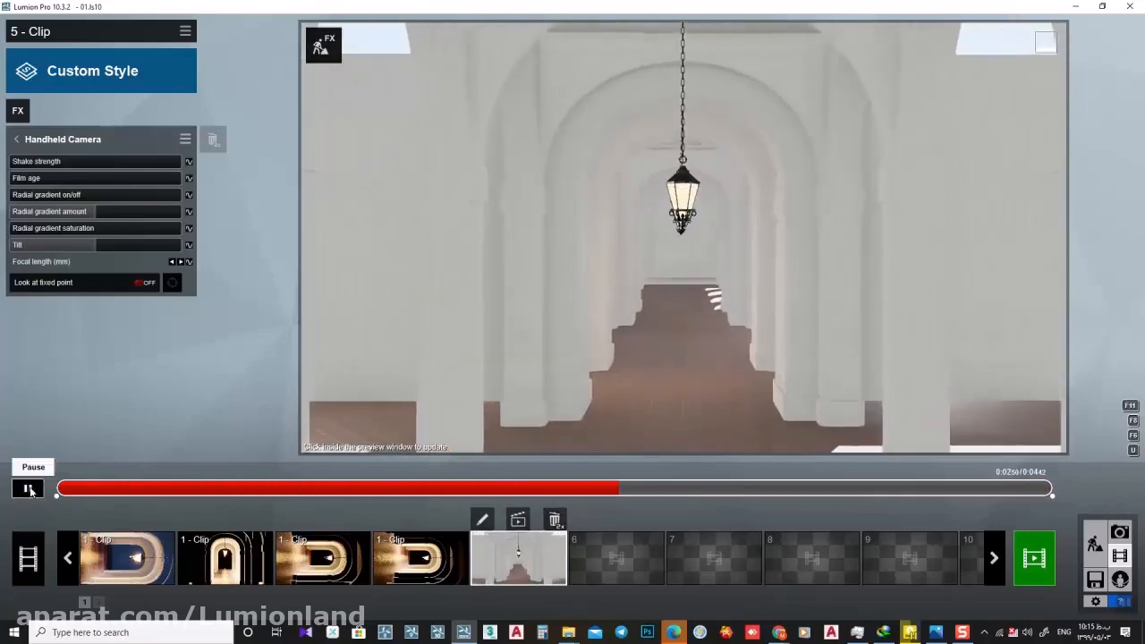
Step: Delete the fifth clip and play the first clip
double_click(555, 520)
left_click(109, 564)
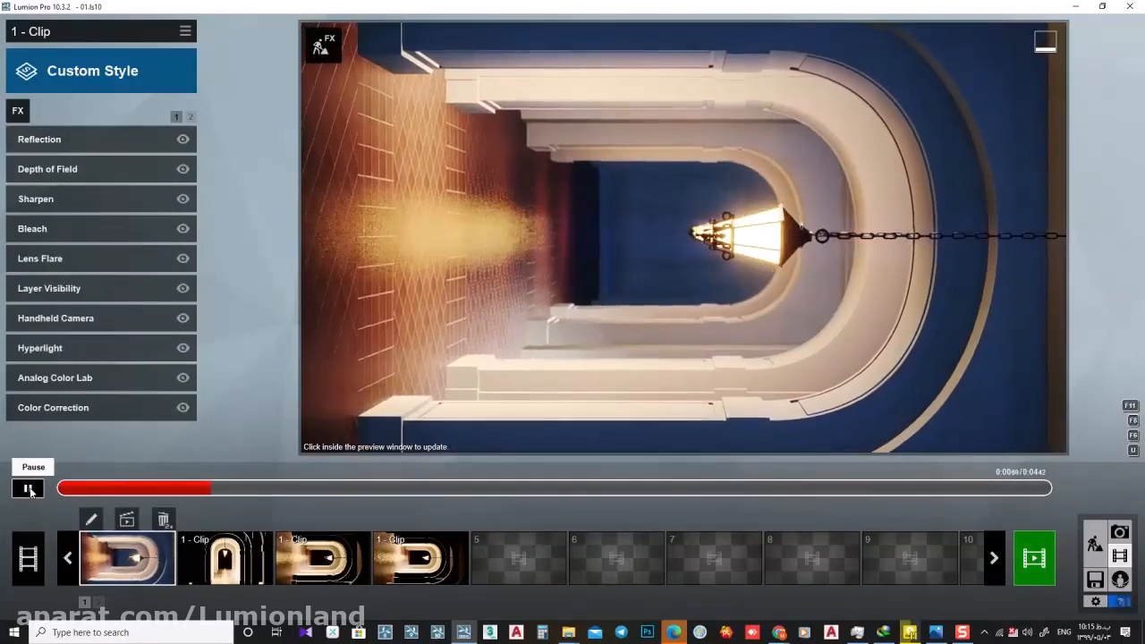
Step: Enable the Handheld Camera effect on the second clip and play it
left_click(224, 559)
left_click(183, 289)
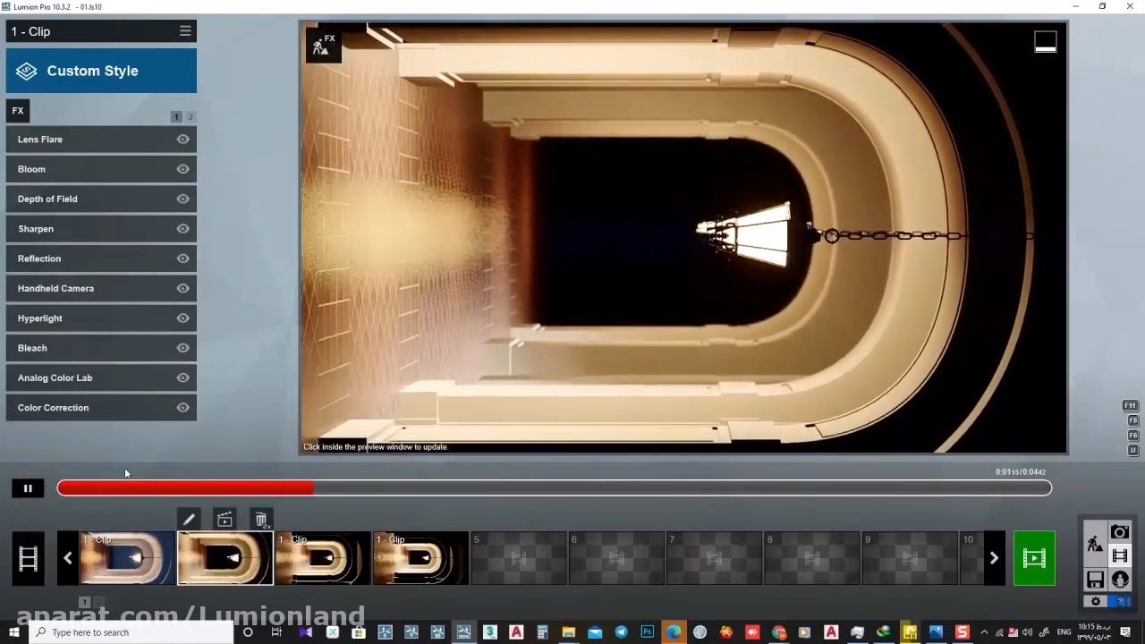
Step: Preview the third and fourth clips, and play the rendered DollyZoom.mp4 in PotPlayer
left_click(322, 559)
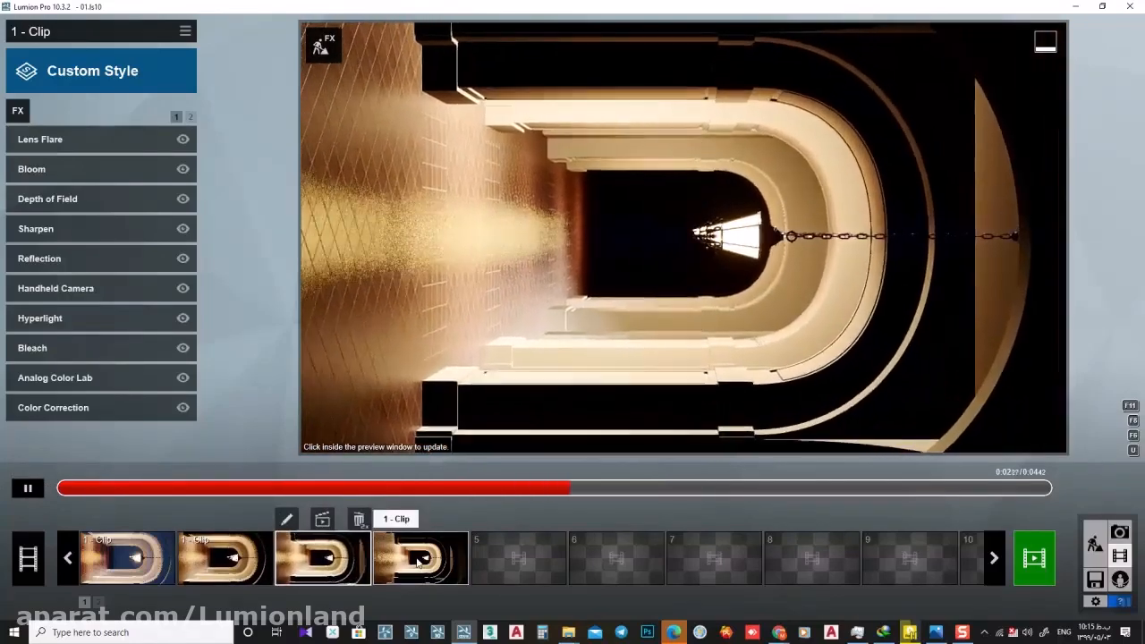
left_click(417, 561)
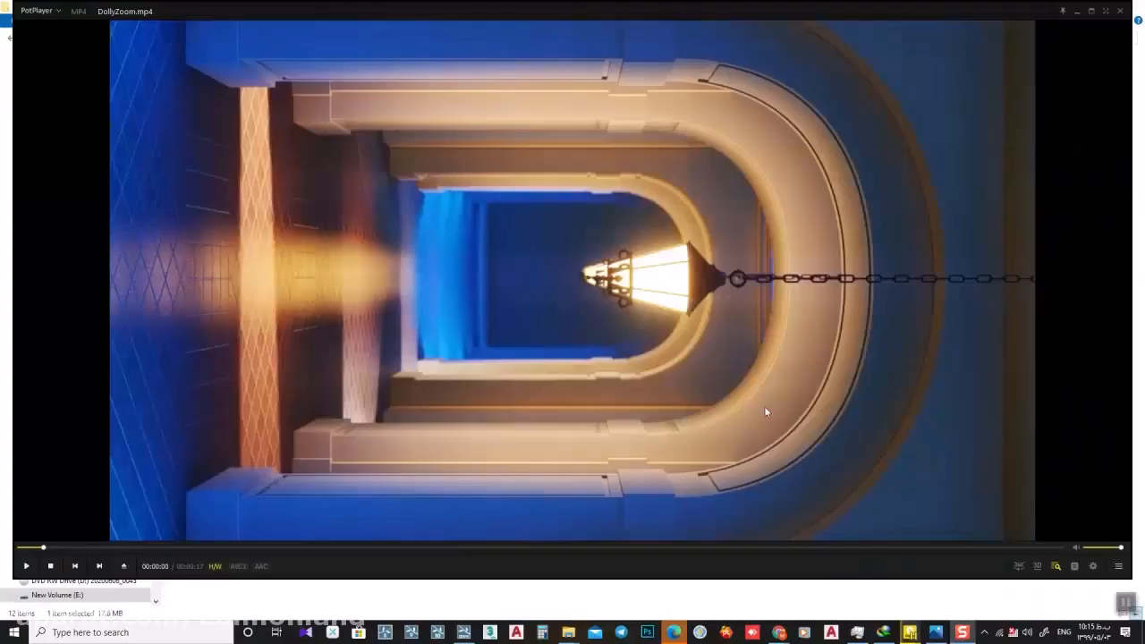
left_click(562, 359)
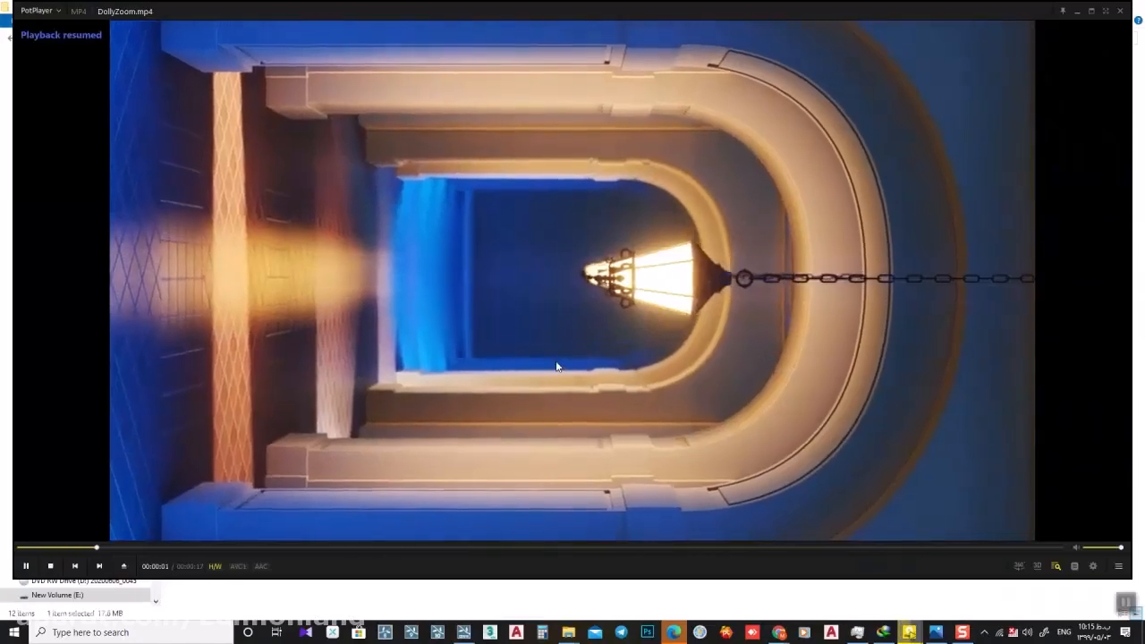